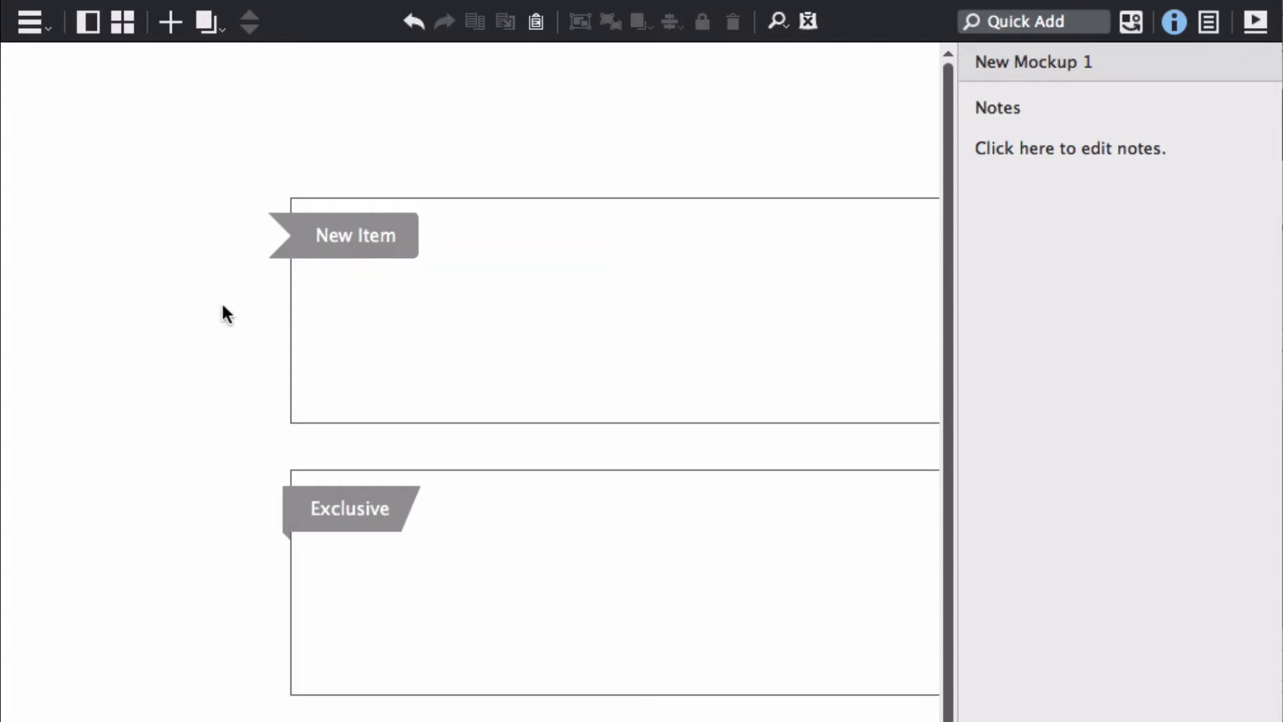
Step: Inspect the New Item ribbon group's flag and main bar pieces, then deselect
{"action": "left_click", "coordinate": [309, 227]}
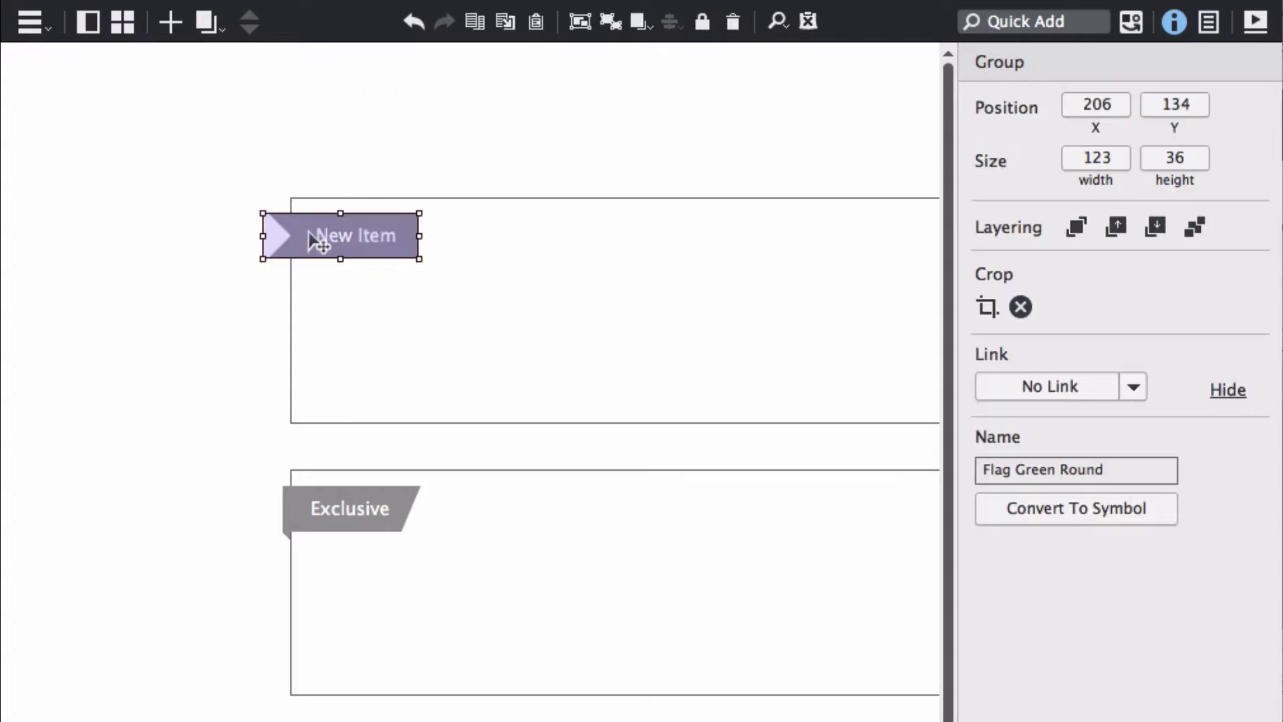
{"action": "left_click", "coordinate": [321, 514]}
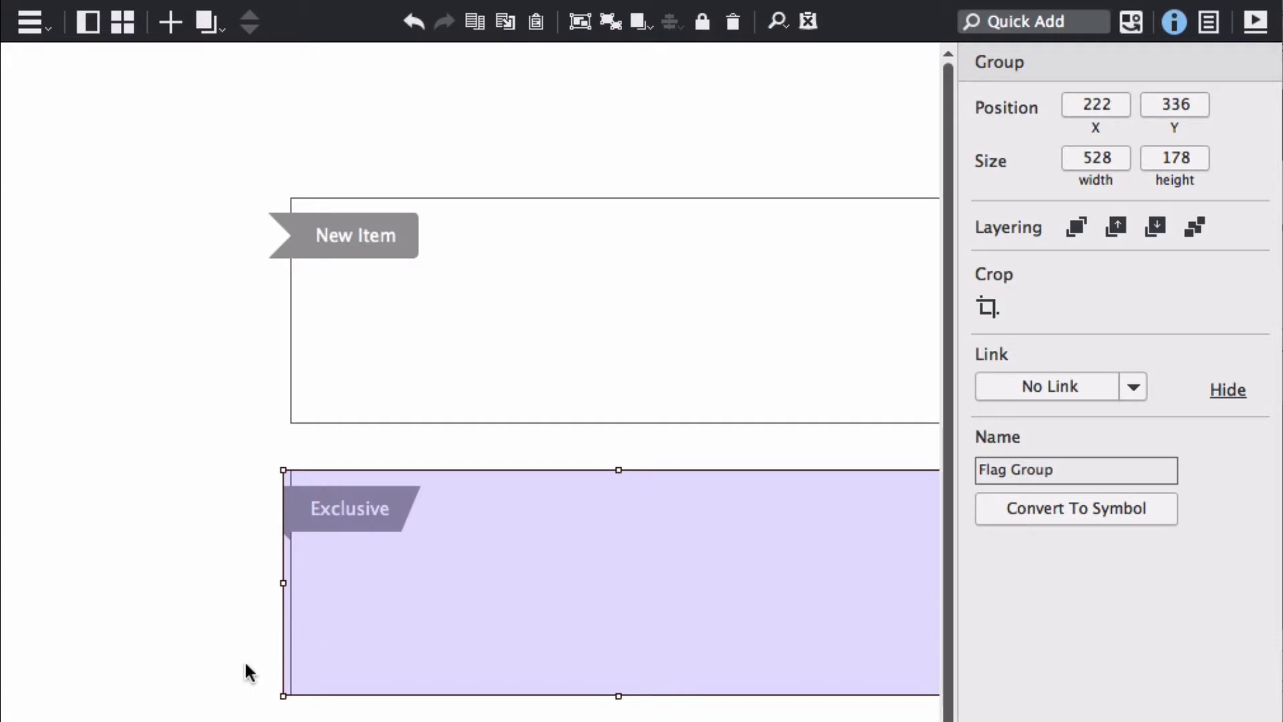
{"action": "left_click", "coordinate": [233, 689]}
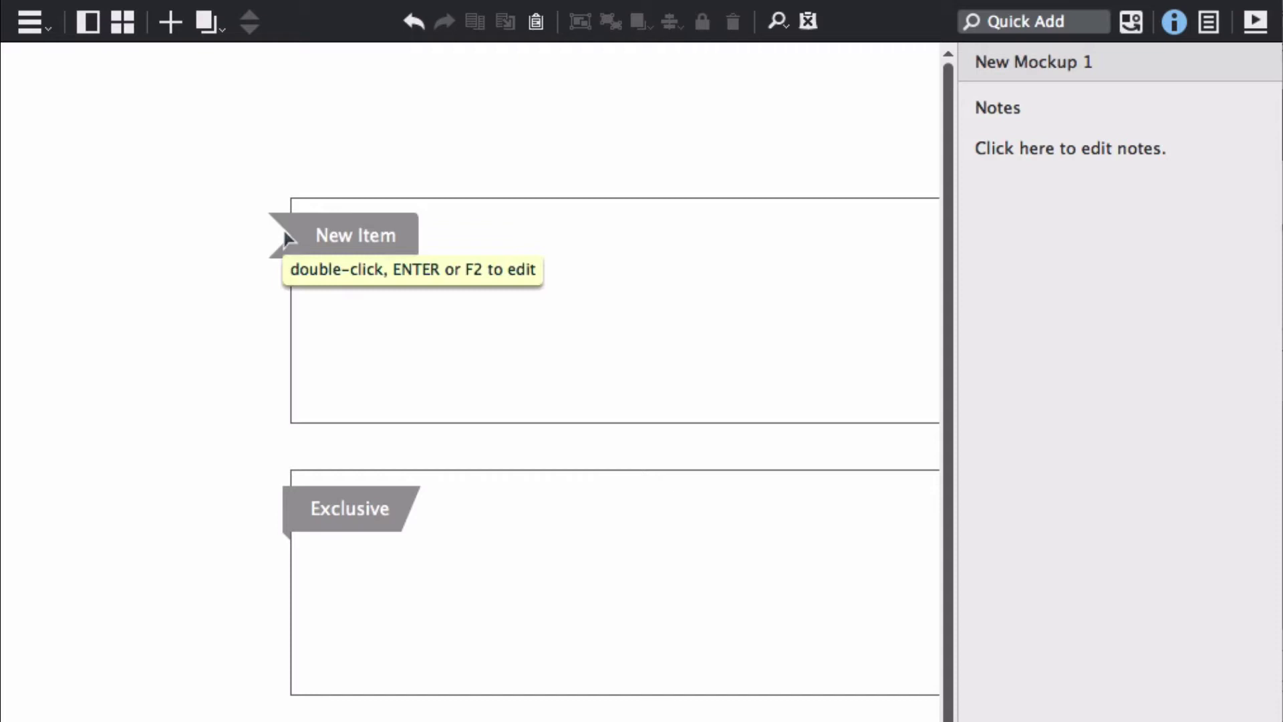
{"action": "left_click", "coordinate": [270, 246]}
{"action": "double_click", "coordinate": [272, 251]}
{"action": "left_click", "coordinate": [273, 251]}
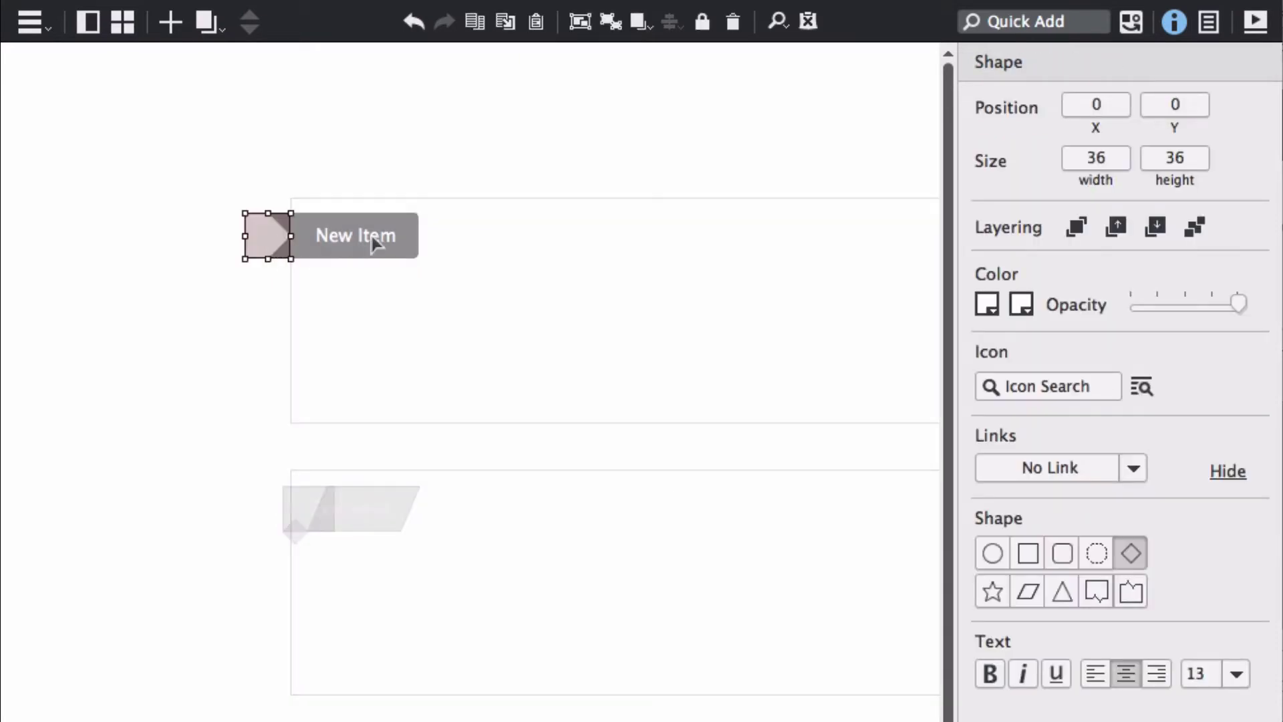
{"action": "left_click", "coordinate": [404, 230]}
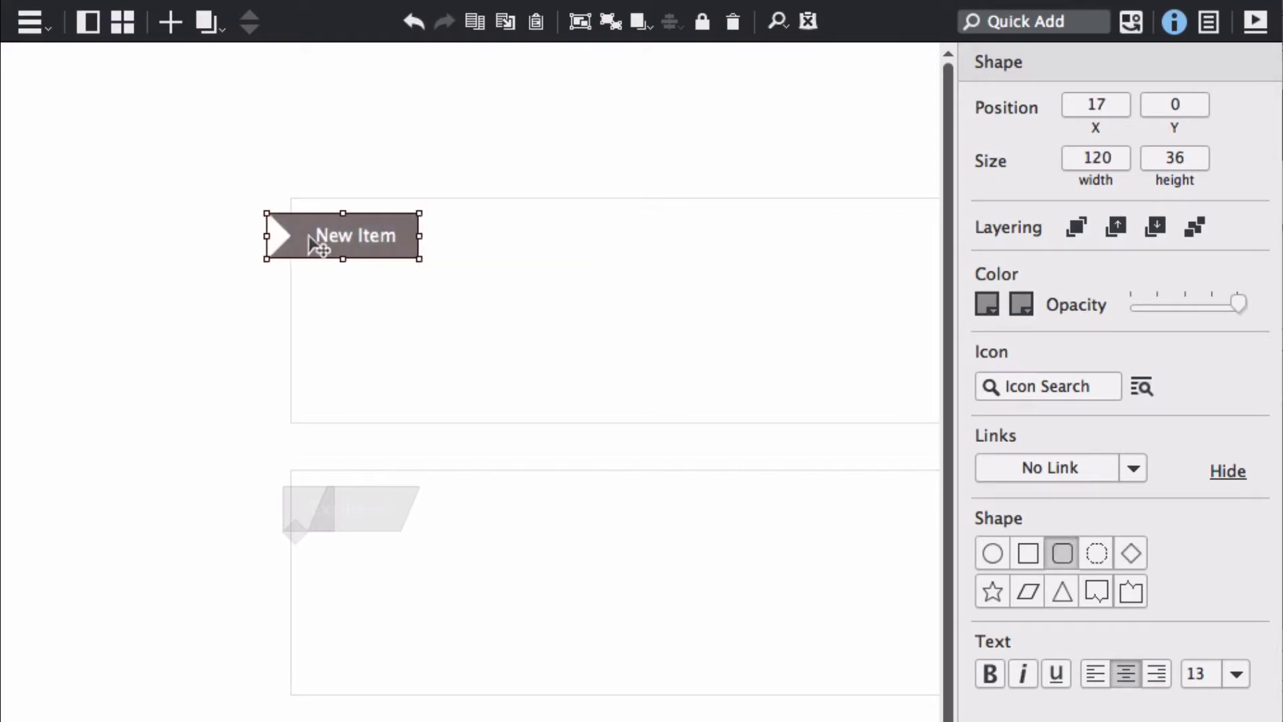
{"action": "left_click", "coordinate": [281, 240]}
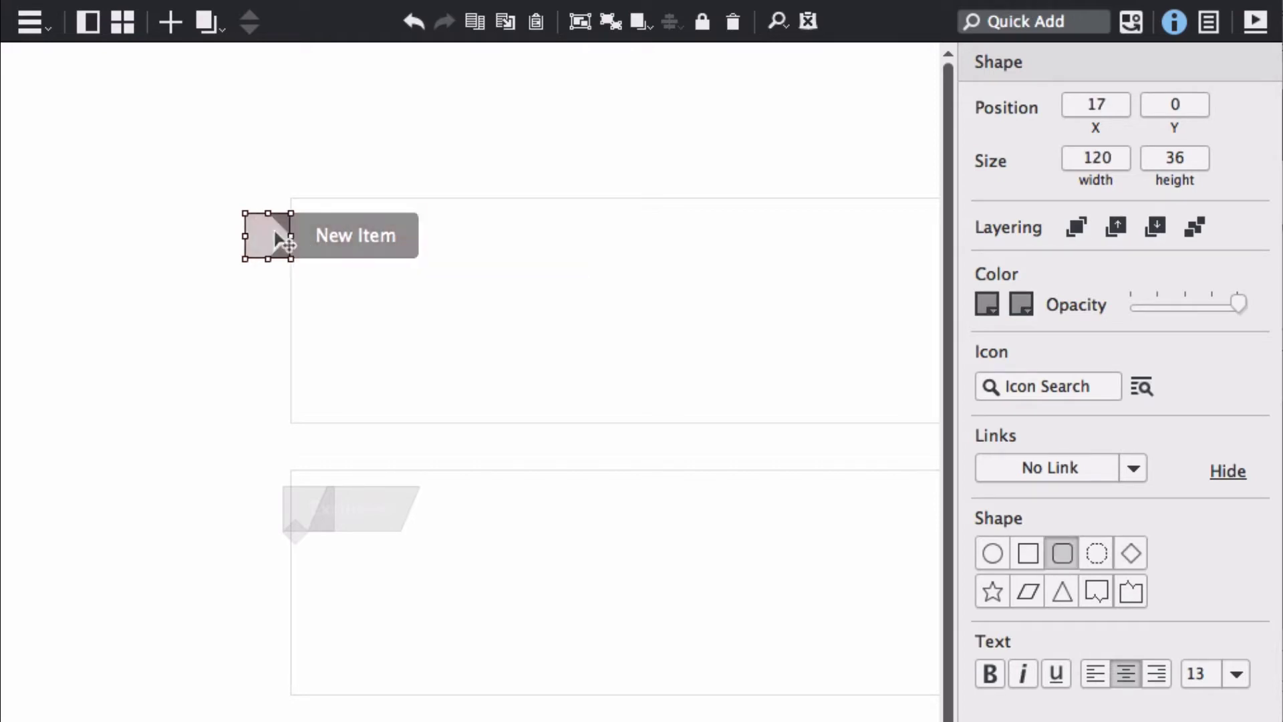
{"action": "left_click", "coordinate": [243, 278]}
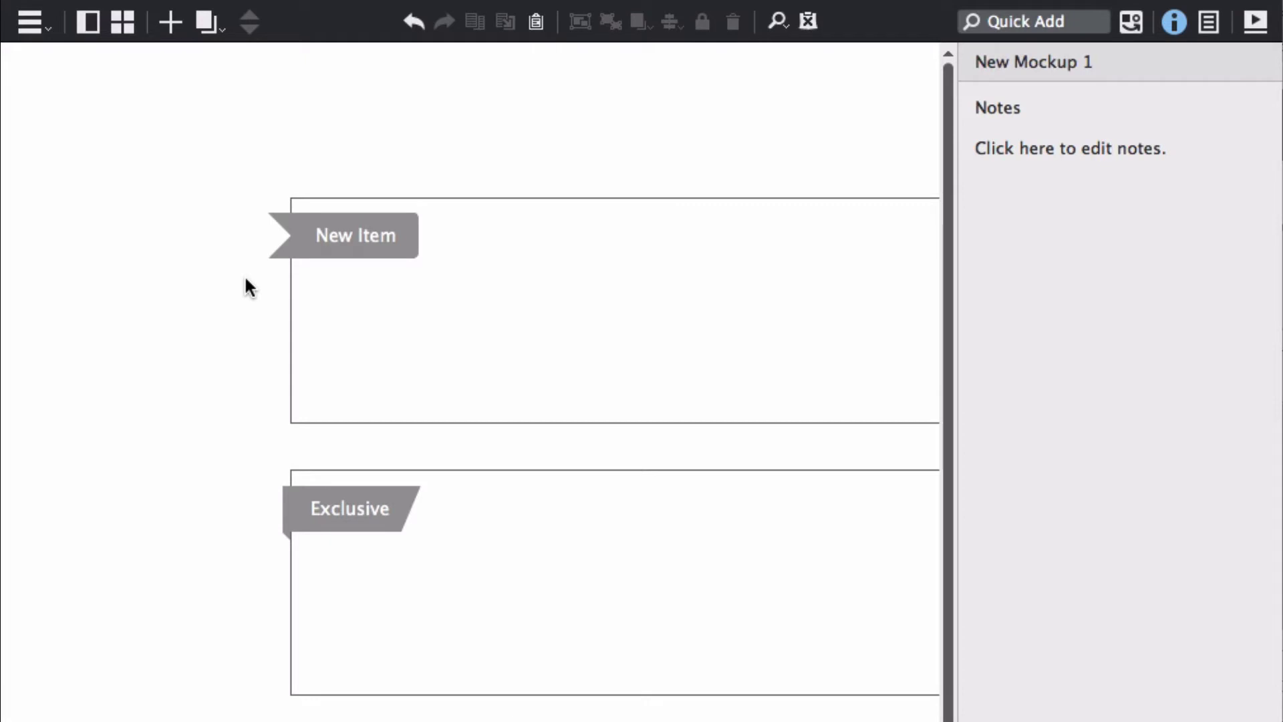
Step: Quick Add a Shape below the New Item ribbon and set its height to 36
{"action": "key", "text": "slash"}
{"action": "type", "text": "shape"}
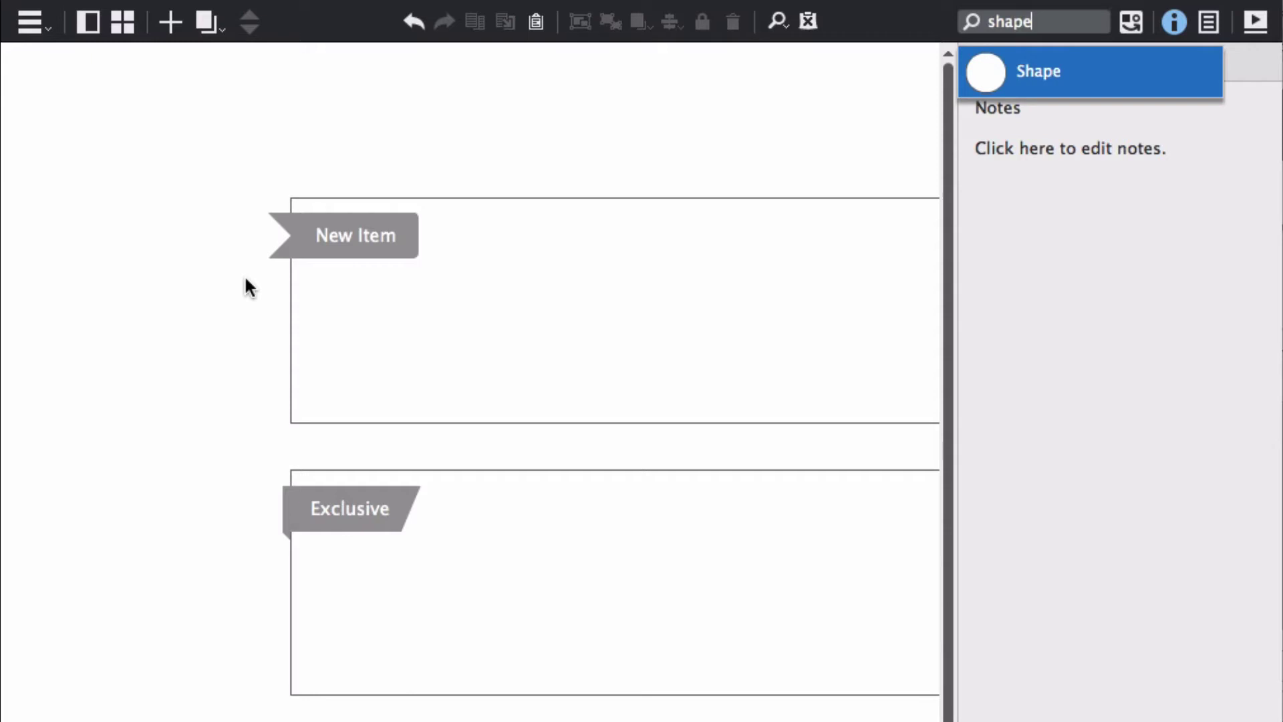
{"action": "key", "text": "Return"}
{"action": "left_click_drag", "start_coordinate": [80, 123], "coordinate": [286, 308]}
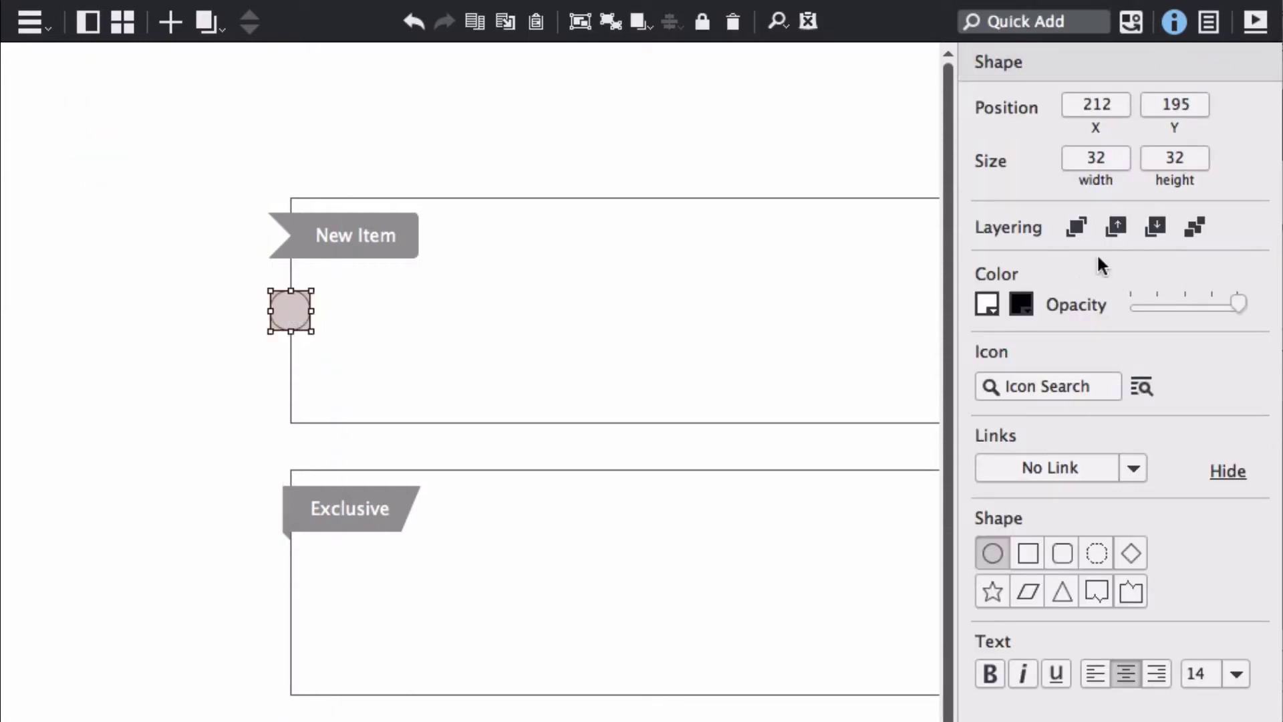
{"action": "left_click", "coordinate": [1175, 158]}
{"action": "type", "text": "36"}
{"action": "key", "text": "Return"}
Step: Widen the shape into a rounded rectangle with gray3 fill and border
{"action": "left_click_drag", "start_coordinate": [312, 312], "coordinate": [414, 308]}
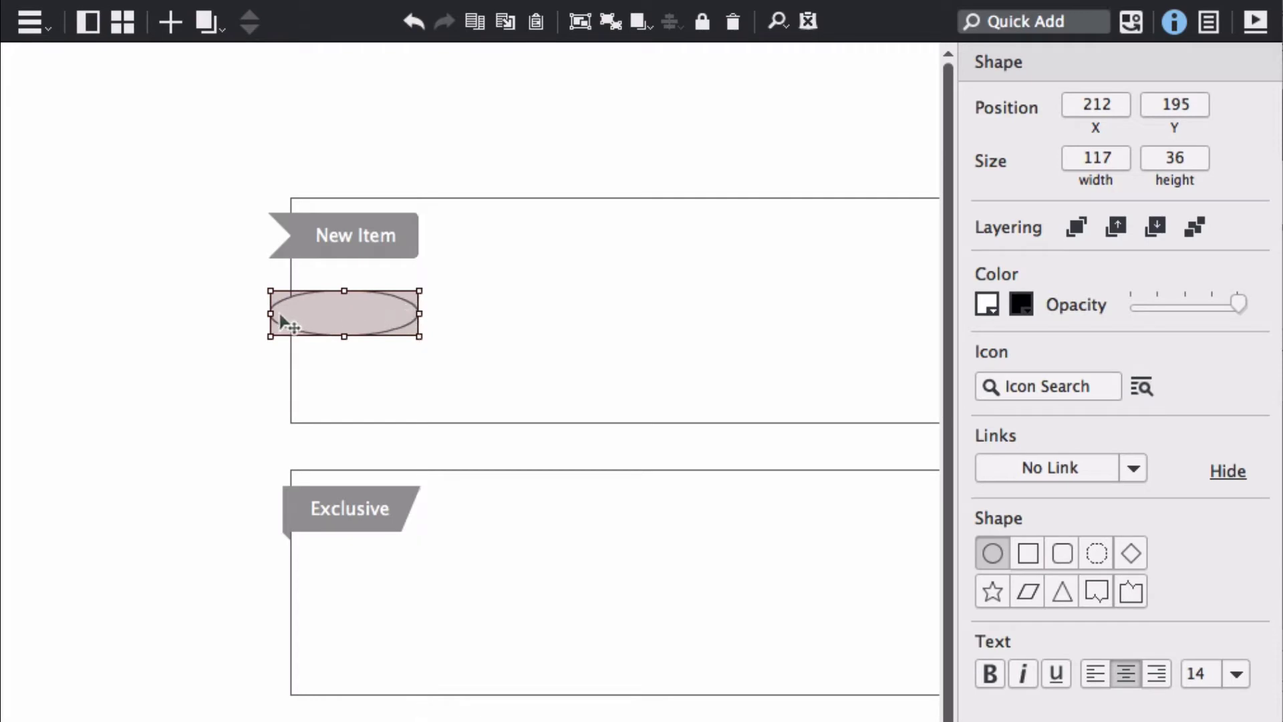
{"action": "left_click_drag", "start_coordinate": [278, 312], "coordinate": [278, 312]}
{"action": "left_click", "coordinate": [1064, 541]}
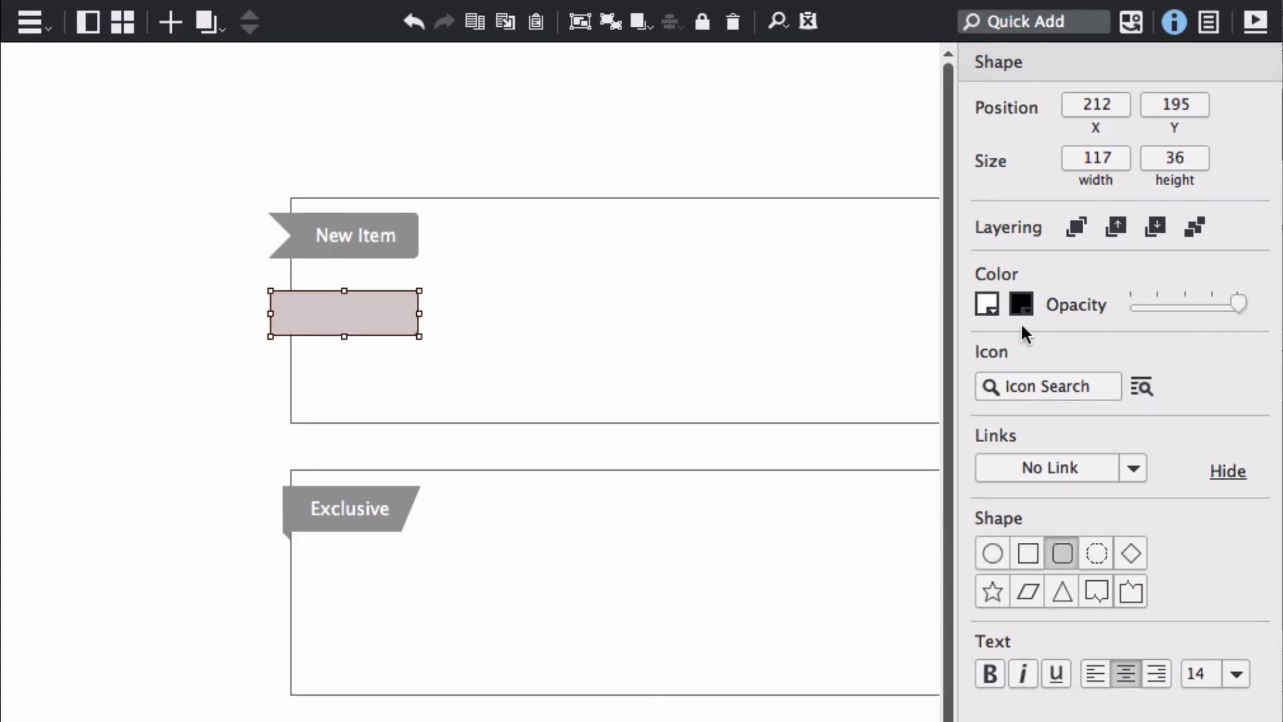
{"action": "left_click", "coordinate": [985, 297]}
{"action": "left_click", "coordinate": [1062, 370]}
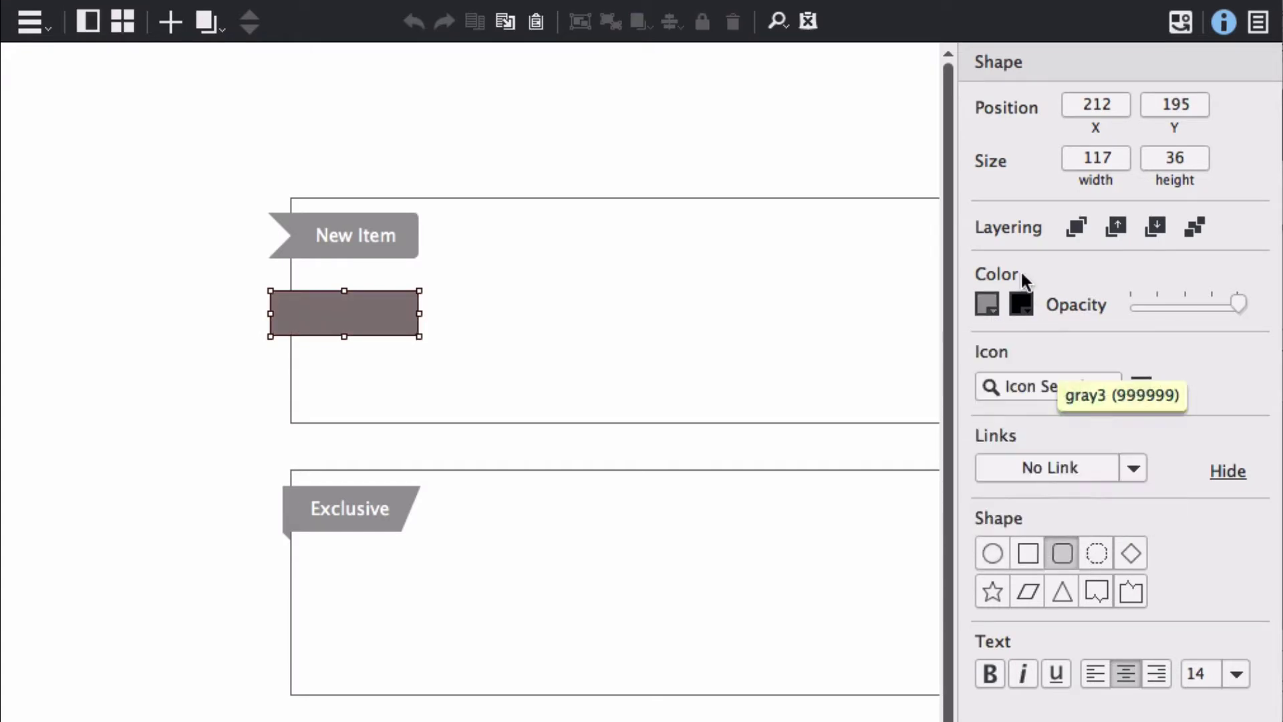
{"action": "left_click", "coordinate": [1021, 304]}
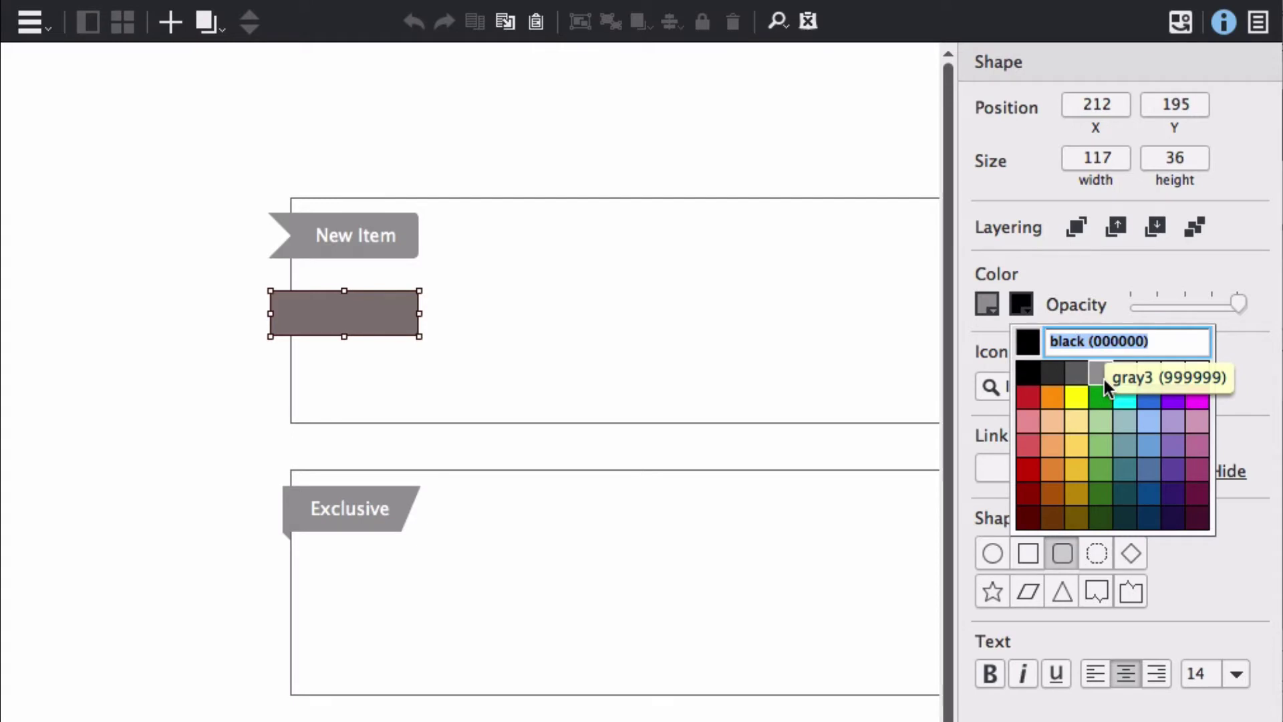
{"action": "left_click", "coordinate": [1103, 377]}
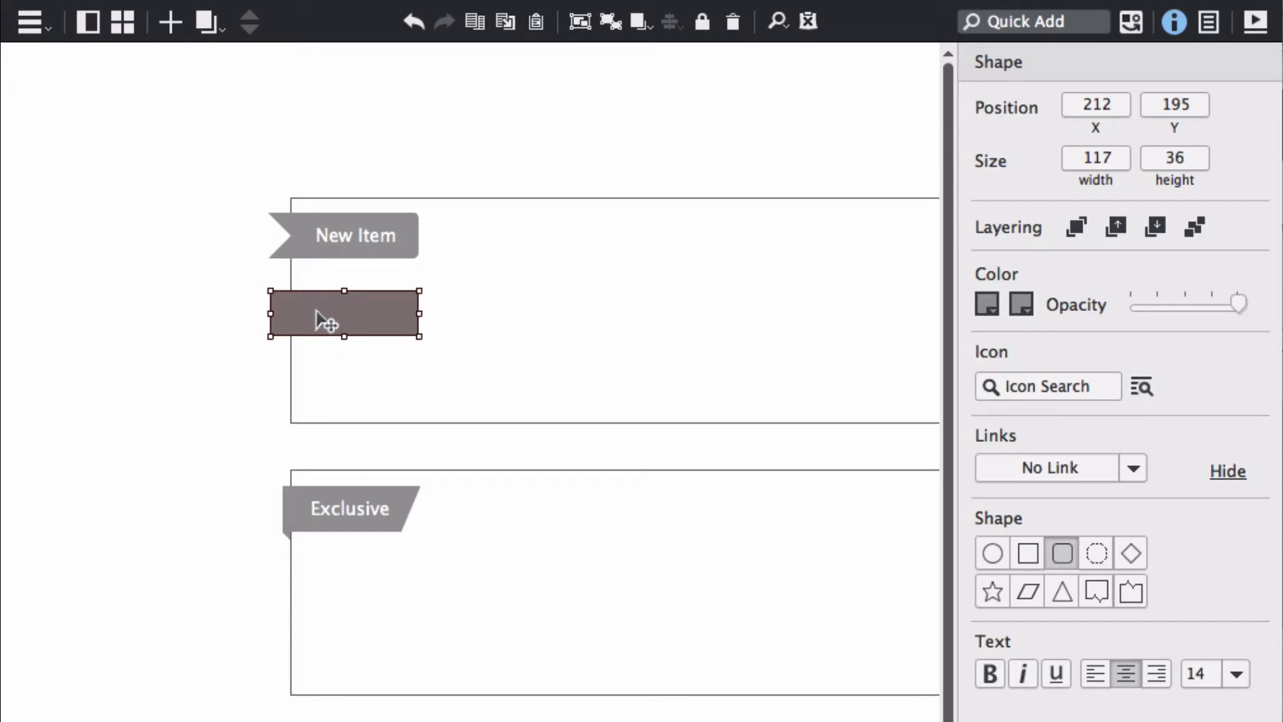
Step: Copy the grey bar, set the copy's width to 36, and move it to the bar's left end
{"action": "left_click_drag", "start_coordinate": [316, 311], "coordinate": [316, 313]}
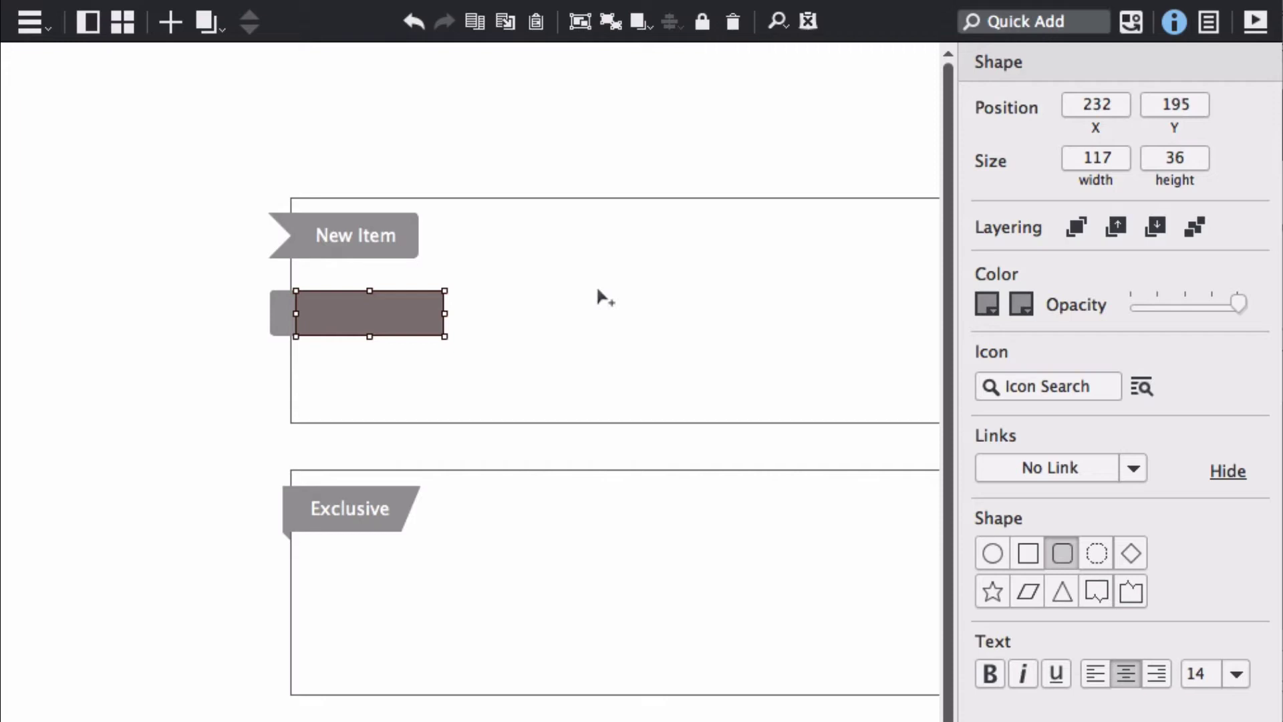
{"action": "double_click", "coordinate": [1103, 159]}
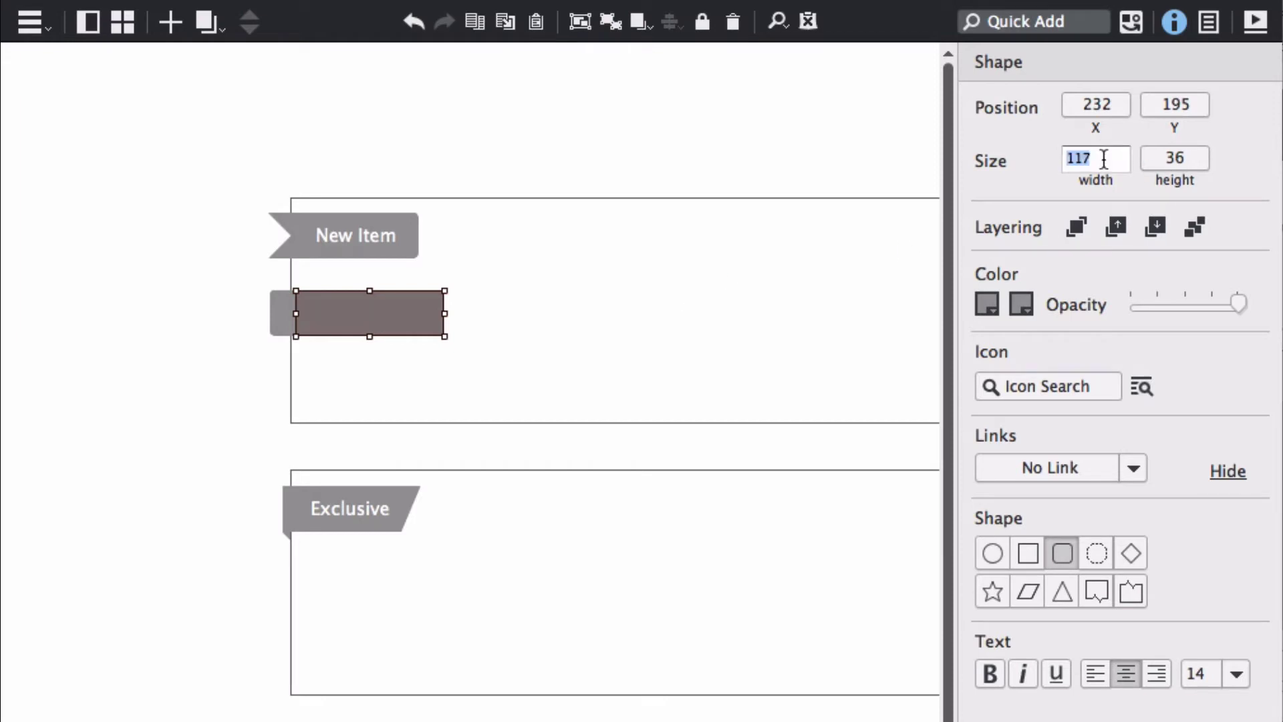
{"action": "type", "text": "36"}
{"action": "key", "text": "Return"}
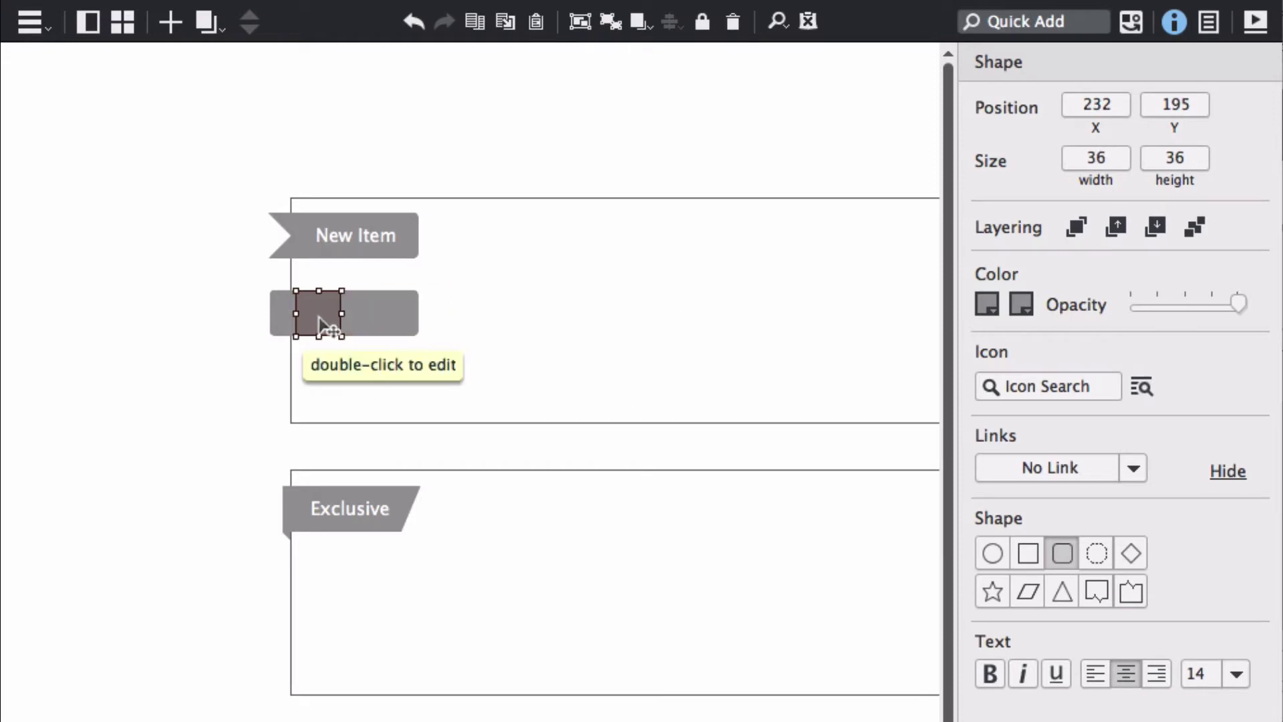
{"action": "left_click_drag", "start_coordinate": [321, 326], "coordinate": [287, 324]}
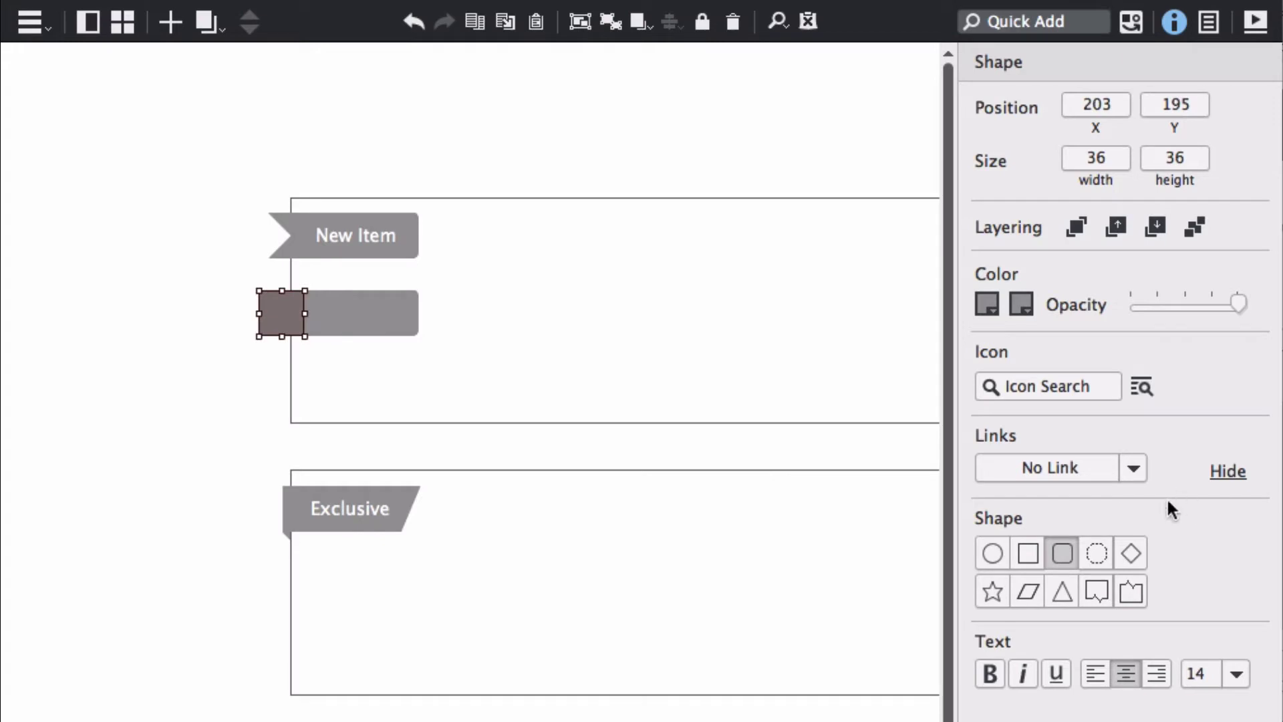
Step: Make the square a white-filled, white-bordered diamond nudged onto the bar's left edge
{"action": "left_click", "coordinate": [1131, 553]}
{"action": "left_click", "coordinate": [989, 302]}
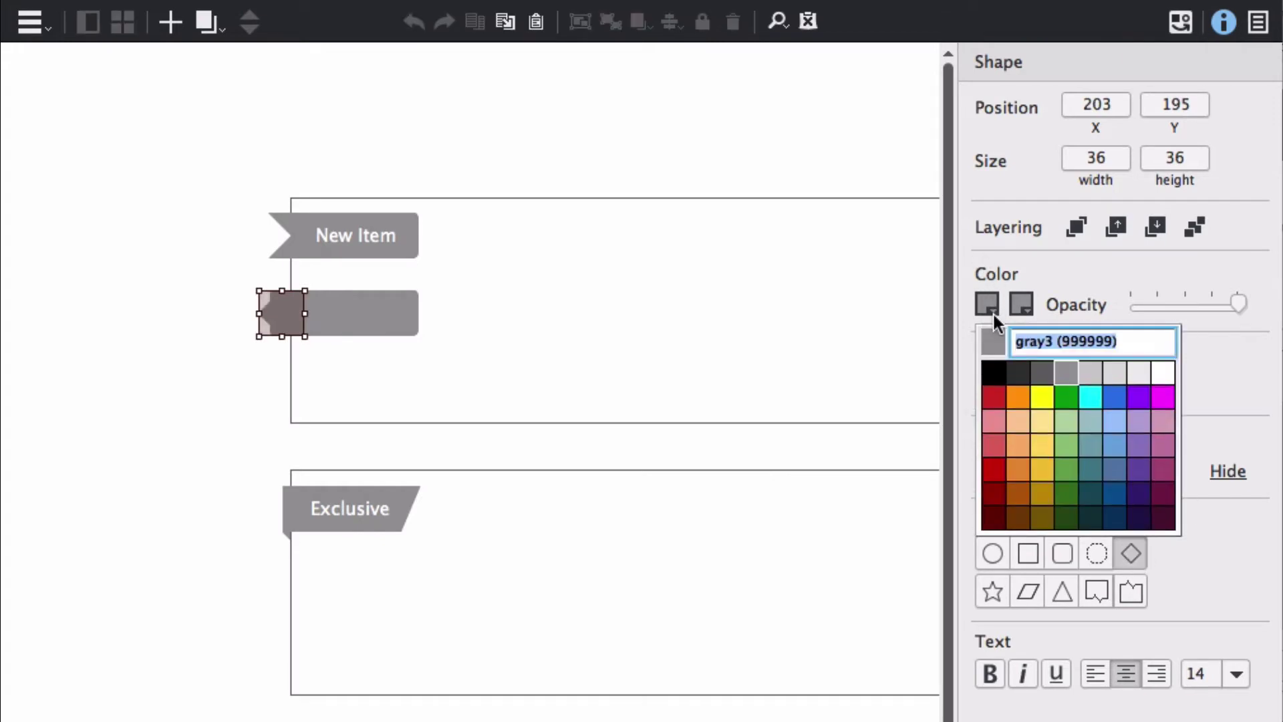
{"action": "left_click", "coordinate": [1162, 368]}
{"action": "left_click", "coordinate": [1020, 304]}
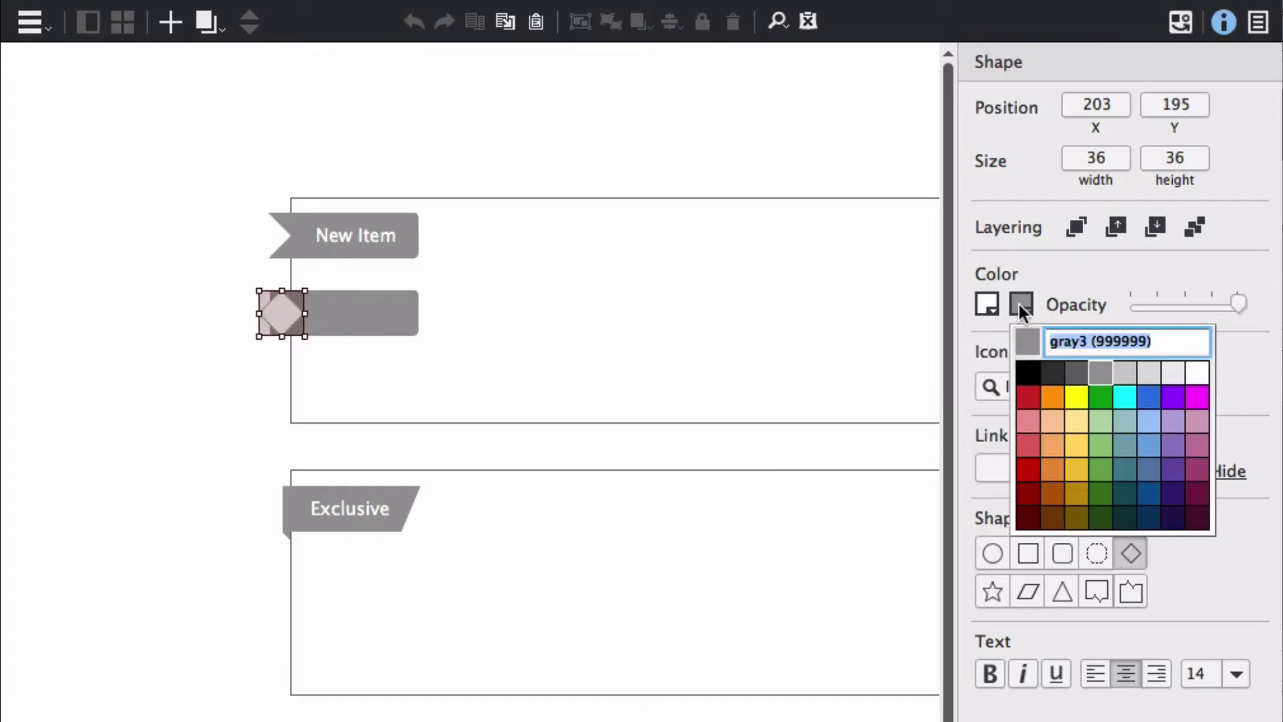
{"action": "left_click", "coordinate": [1173, 370]}
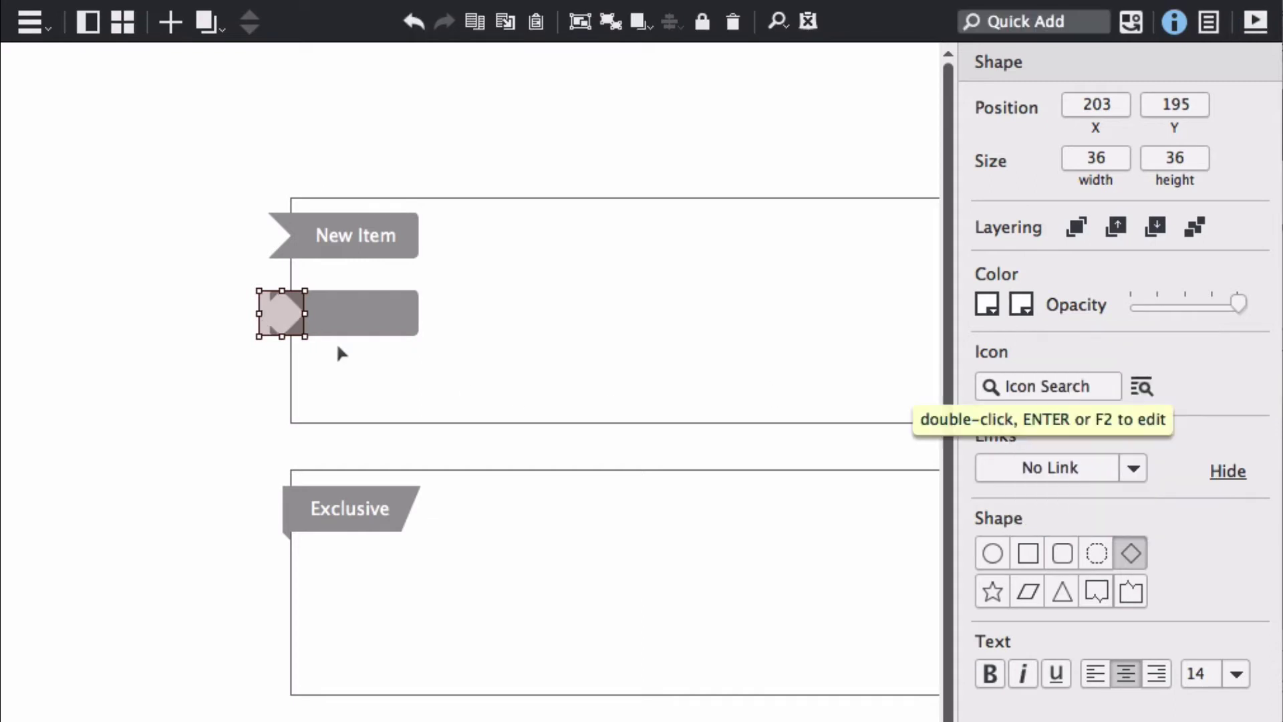
{"action": "left_click_drag", "start_coordinate": [291, 322], "coordinate": [274, 321]}
{"action": "key", "text": "Left"}
{"action": "key", "text": "Left"}
{"action": "key", "text": "Left"}
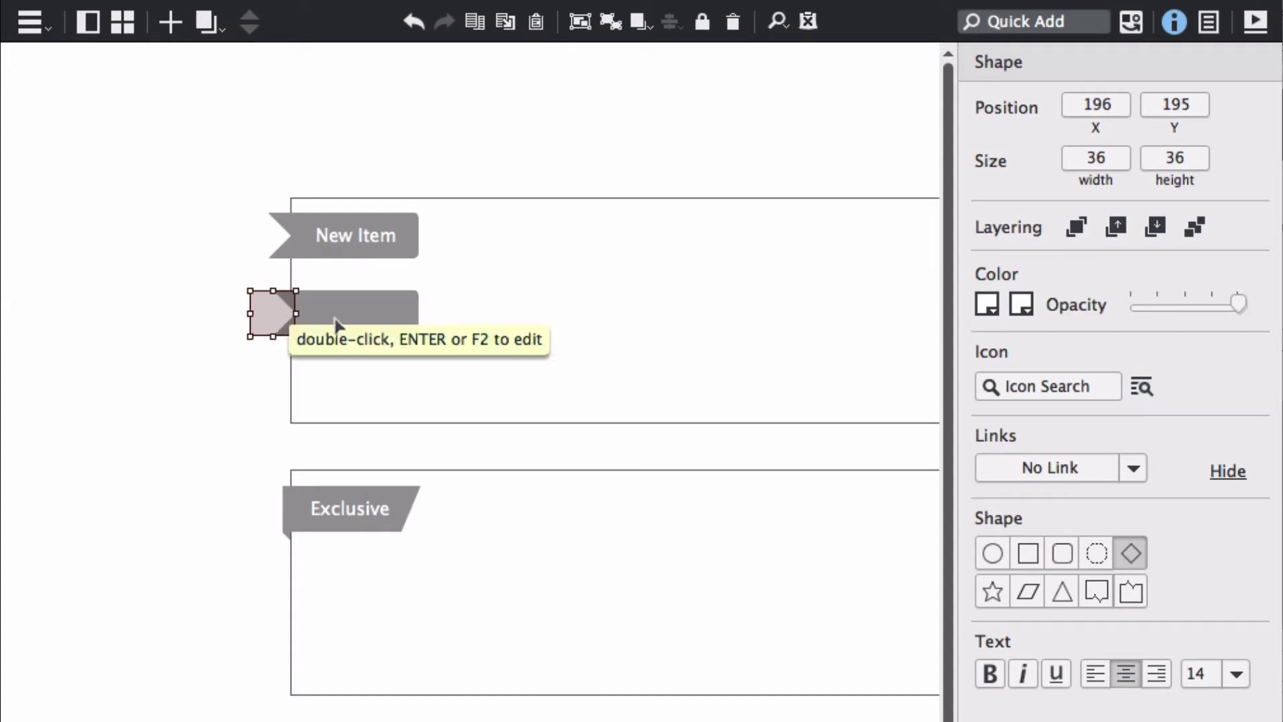
Step: Group the white diamond and the grey bar together
{"action": "left_click", "coordinate": [240, 369]}
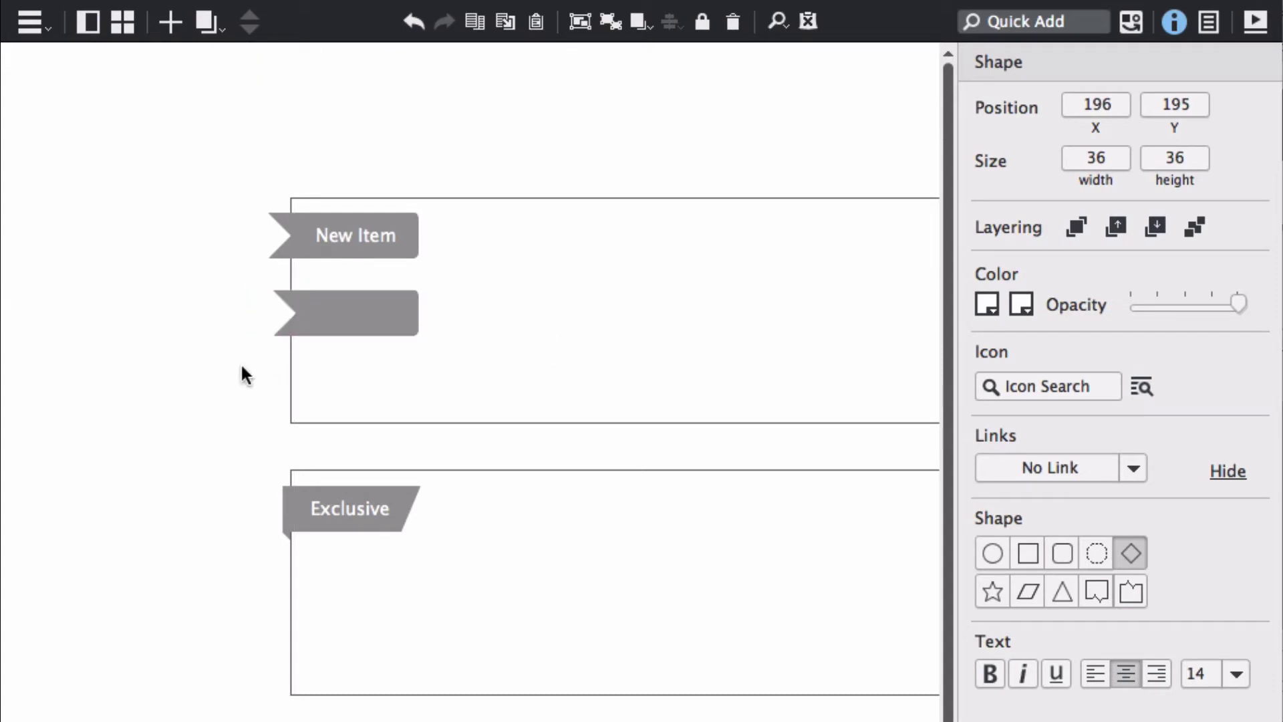
{"action": "left_click", "coordinate": [278, 318]}
{"action": "left_click", "coordinate": [328, 322], "text": "shift"}
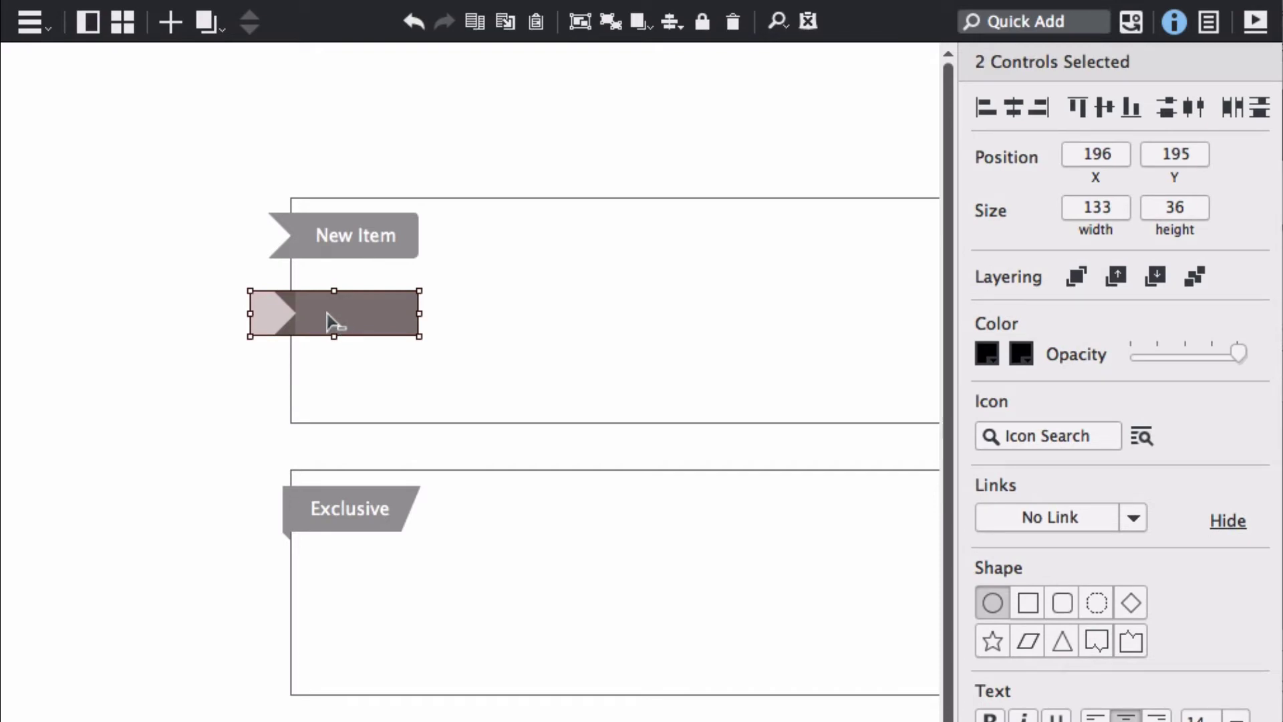
{"action": "key", "text": "super+g"}
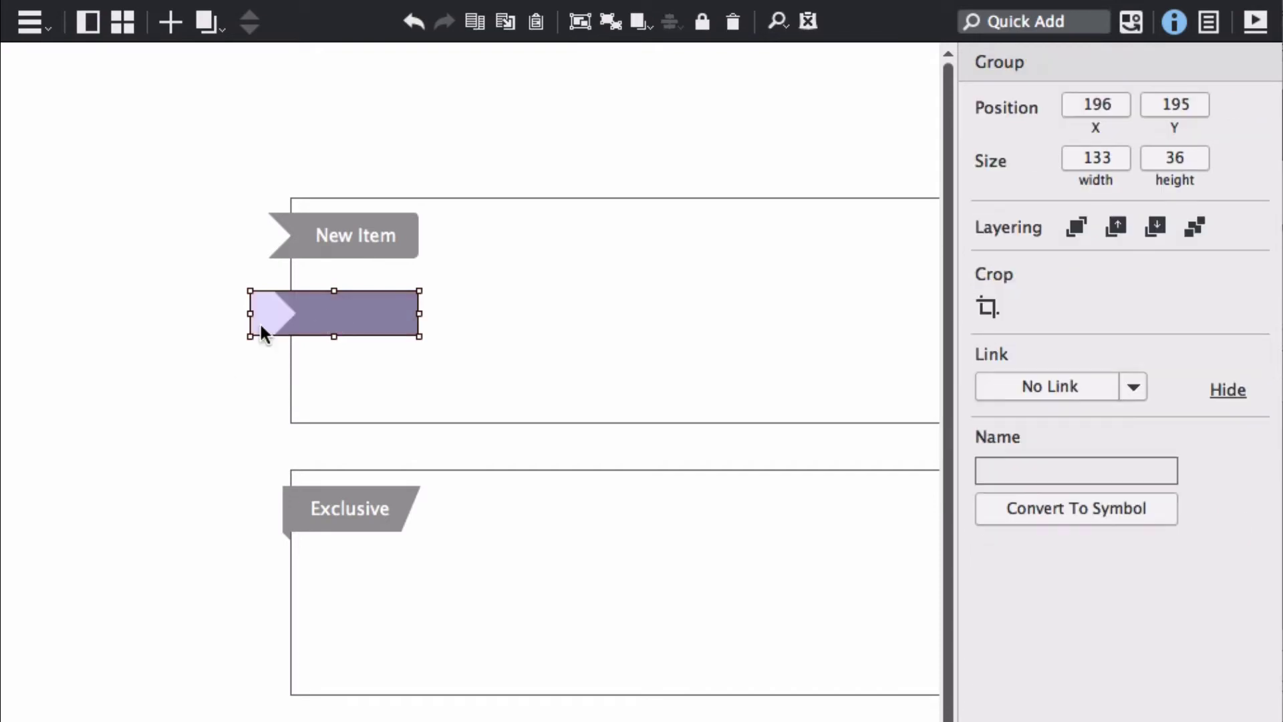
Step: Crop the group's left edge inward to form a 118×36 notched flag
{"action": "left_click", "coordinate": [988, 309]}
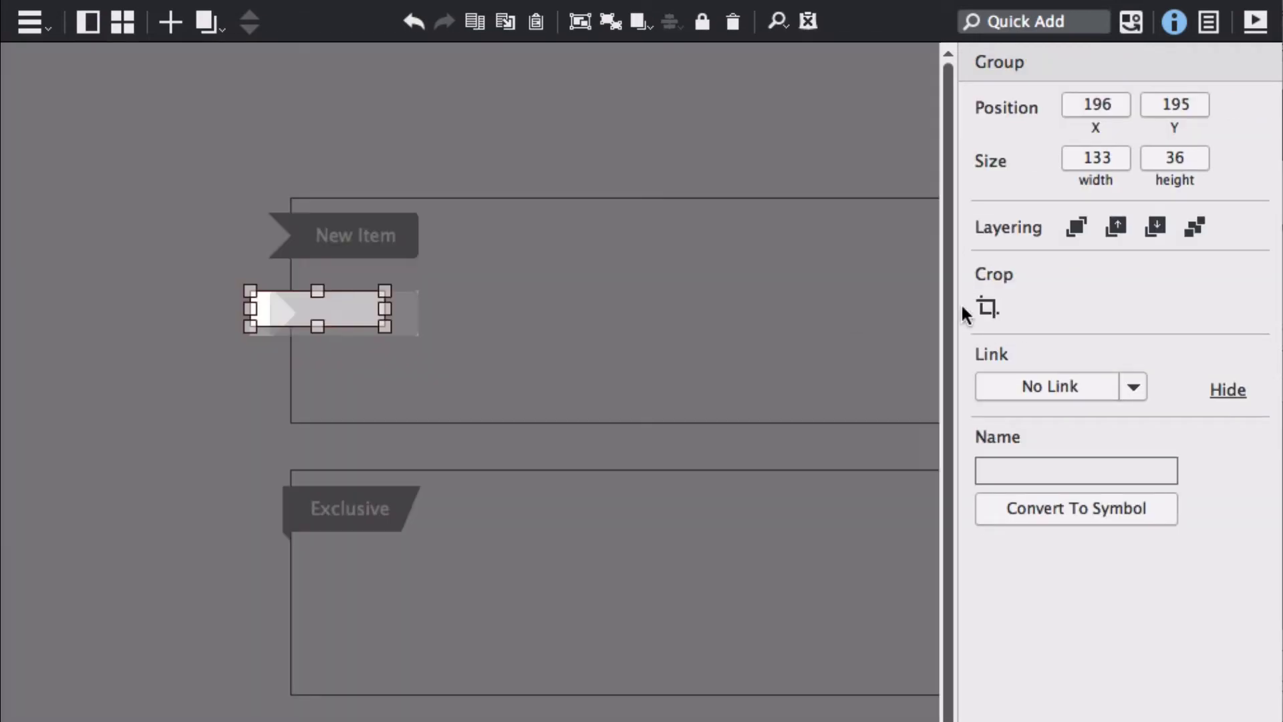
{"action": "left_click_drag", "start_coordinate": [382, 324], "coordinate": [553, 444]}
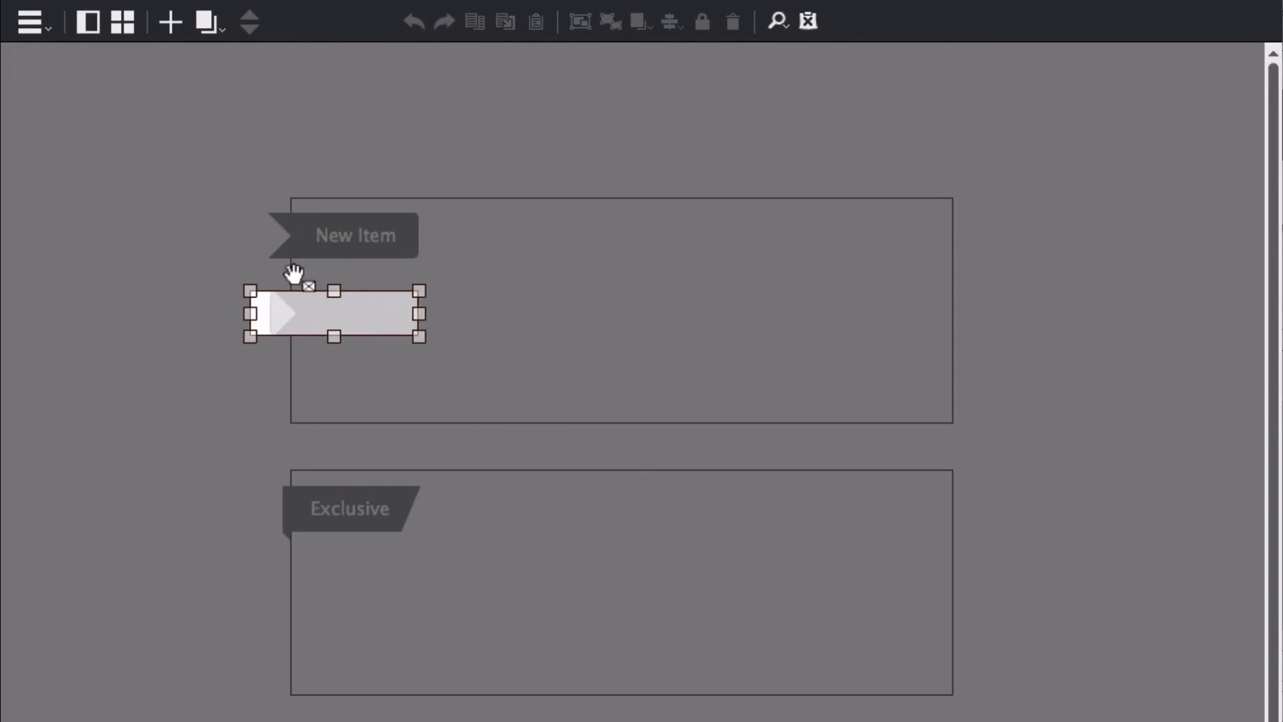
{"action": "left_click_drag", "start_coordinate": [247, 312], "coordinate": [268, 312]}
{"action": "left_click", "coordinate": [401, 712]}
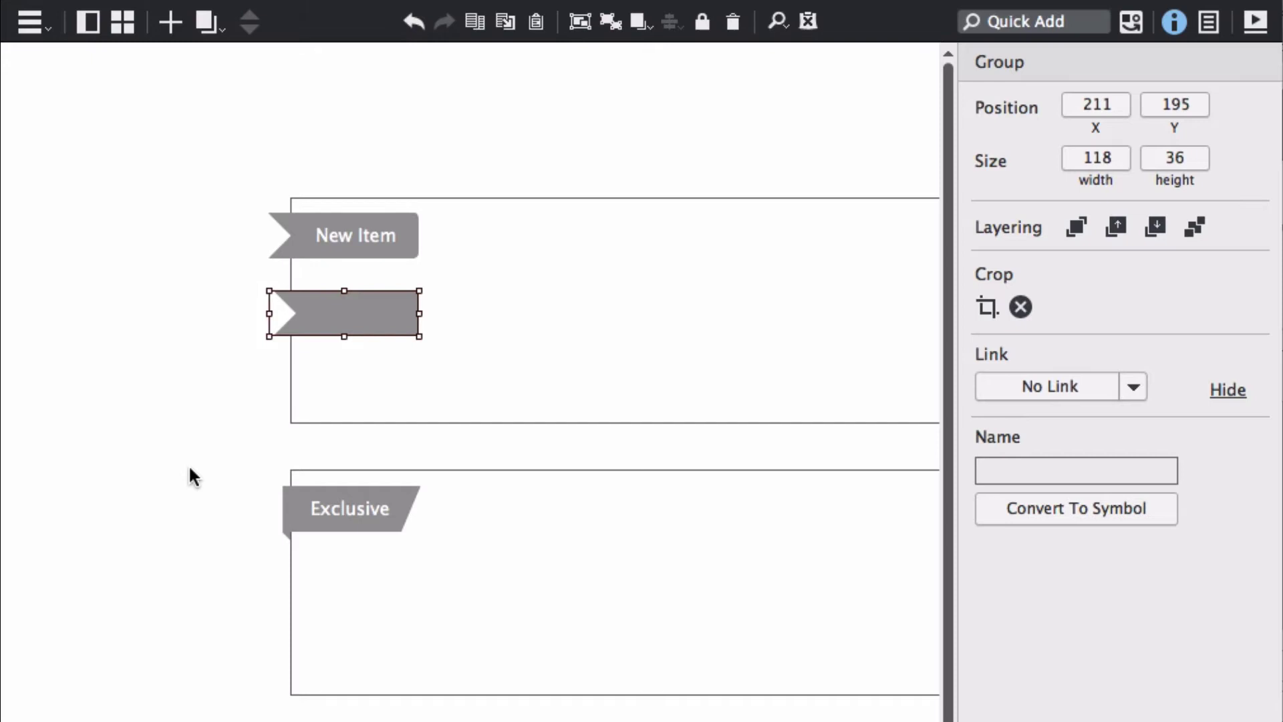
{"action": "left_click", "coordinate": [189, 464]}
Step: Add a 'Some text' Label on the notched grey flag and make its text white
{"action": "key", "text": "slash"}
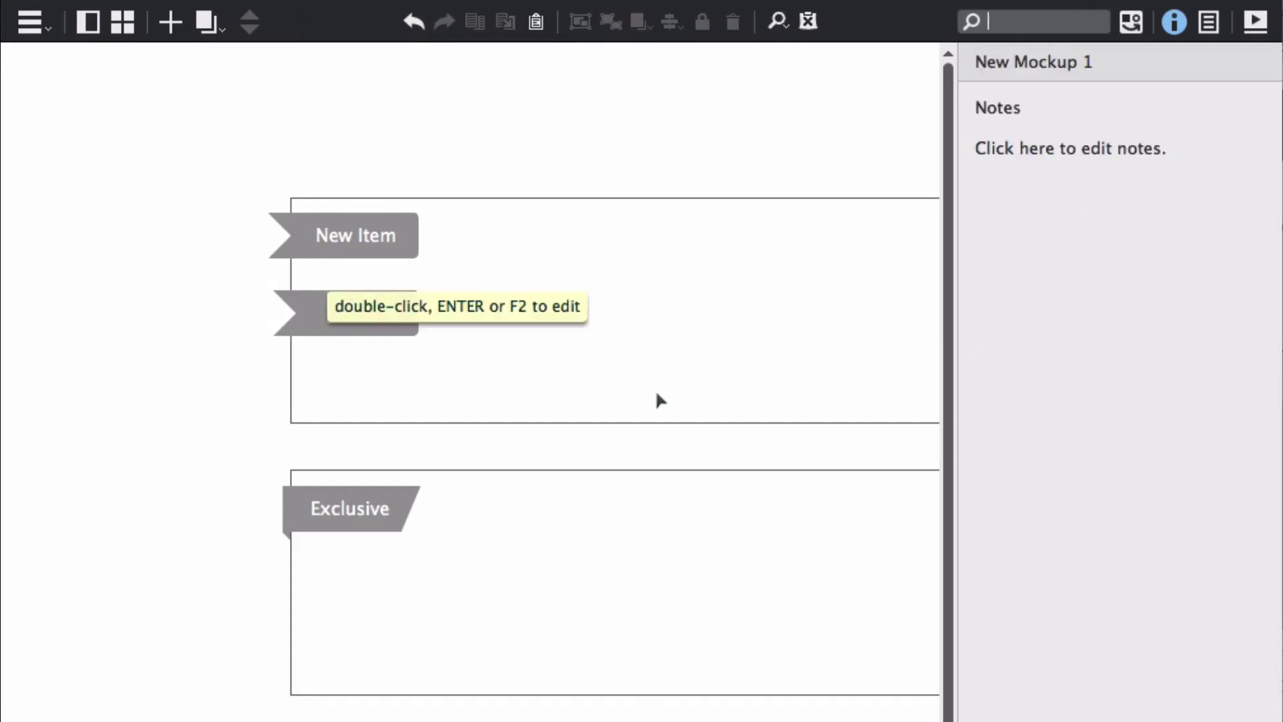
{"action": "type", "text": "label"}
{"action": "key", "text": "Return"}
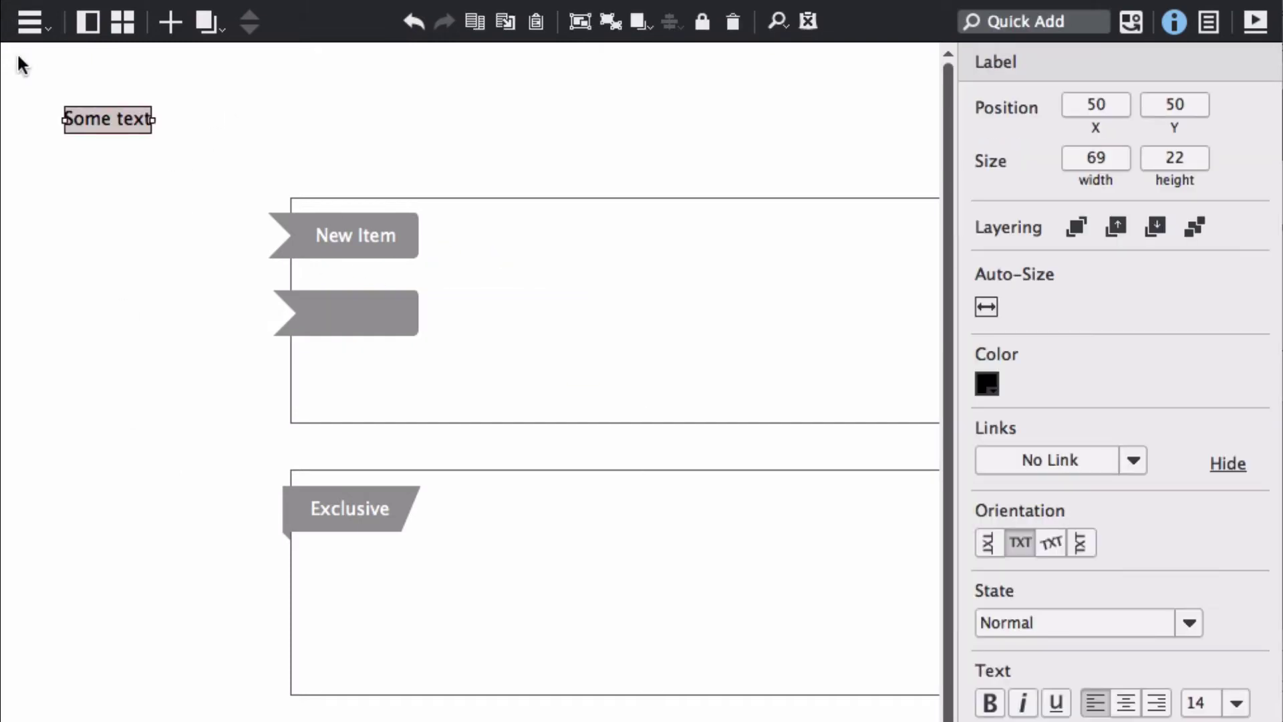
{"action": "left_click_drag", "start_coordinate": [102, 132], "coordinate": [350, 310]}
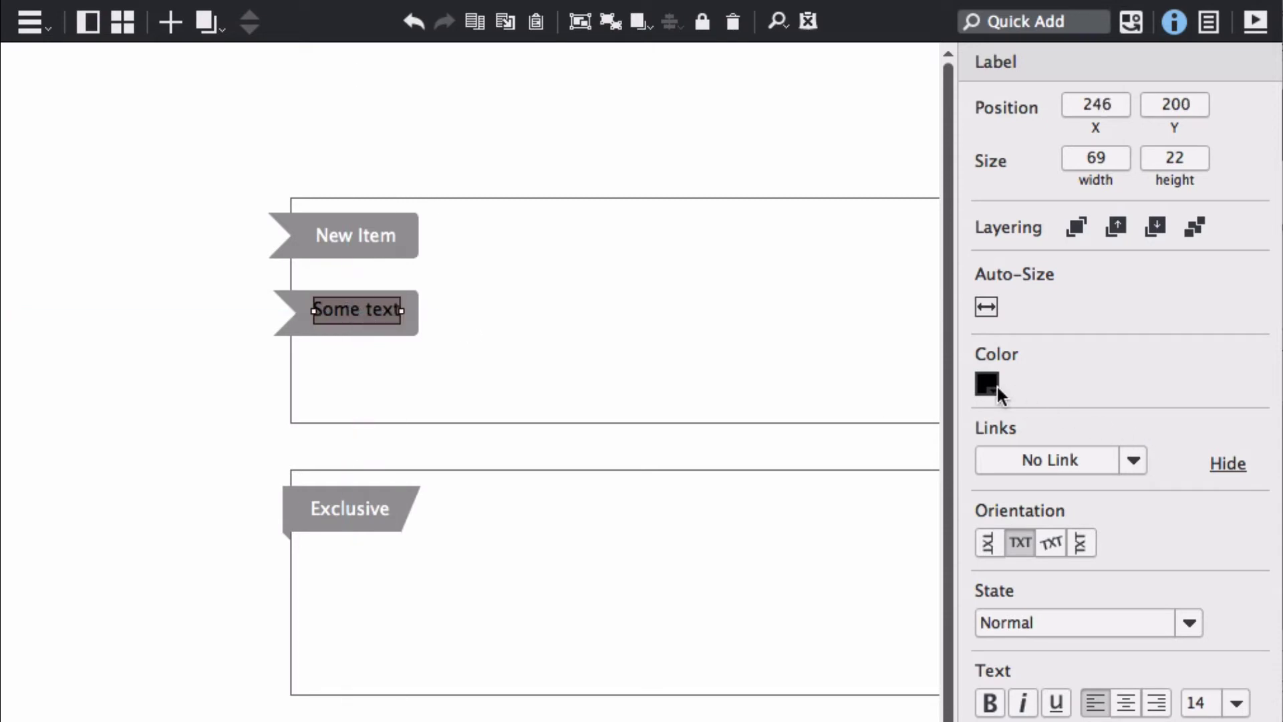
{"action": "left_click", "coordinate": [995, 387]}
{"action": "left_click", "coordinate": [1152, 445]}
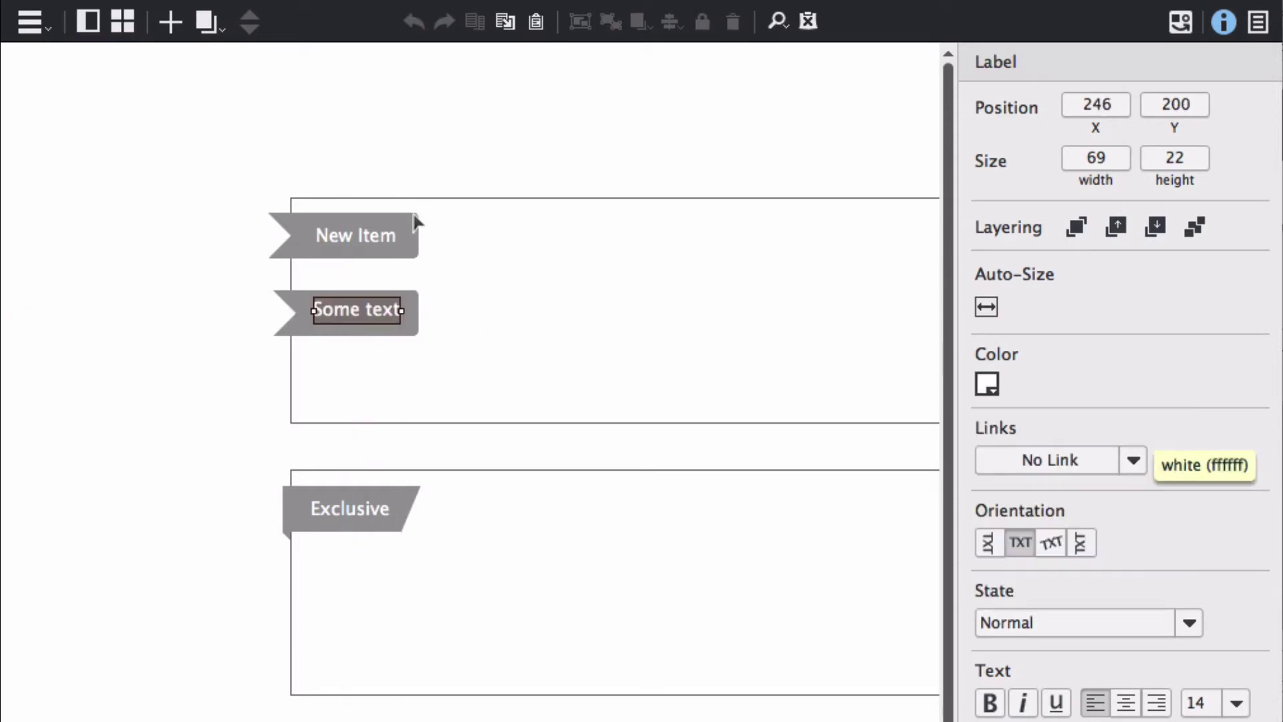
{"action": "left_click_drag", "start_coordinate": [361, 314], "coordinate": [355, 318]}
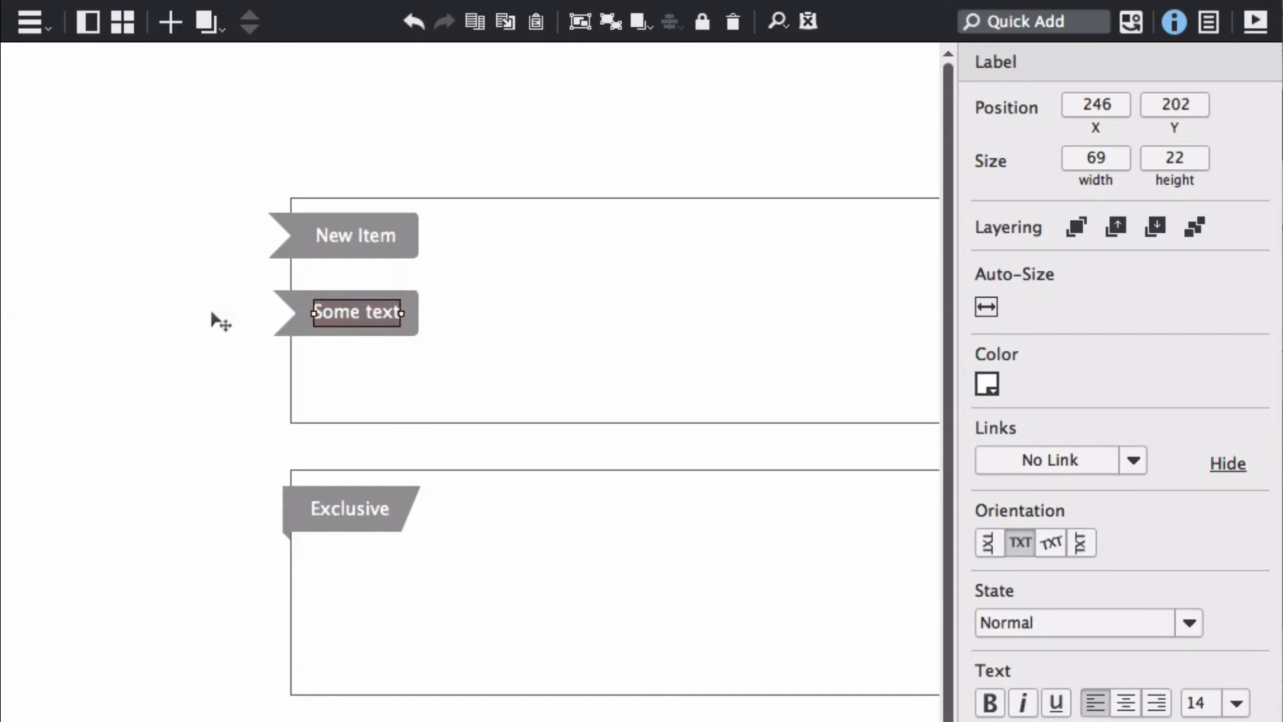
{"action": "left_click", "coordinate": [72, 517]}
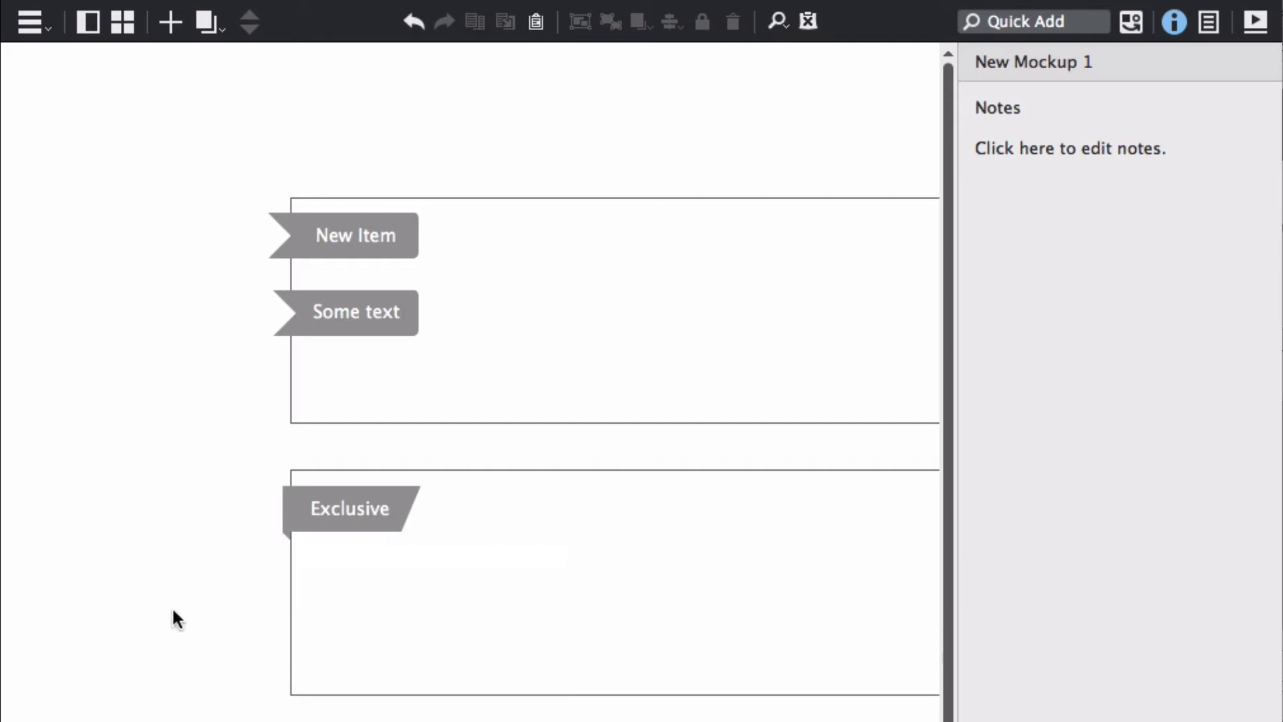
Step: Inspect the Exclusive flag's 41×36 square, 88×36 parallelogram and 20×20 corner fold
{"action": "double_click", "coordinate": [292, 510]}
{"action": "left_click", "coordinate": [292, 512]}
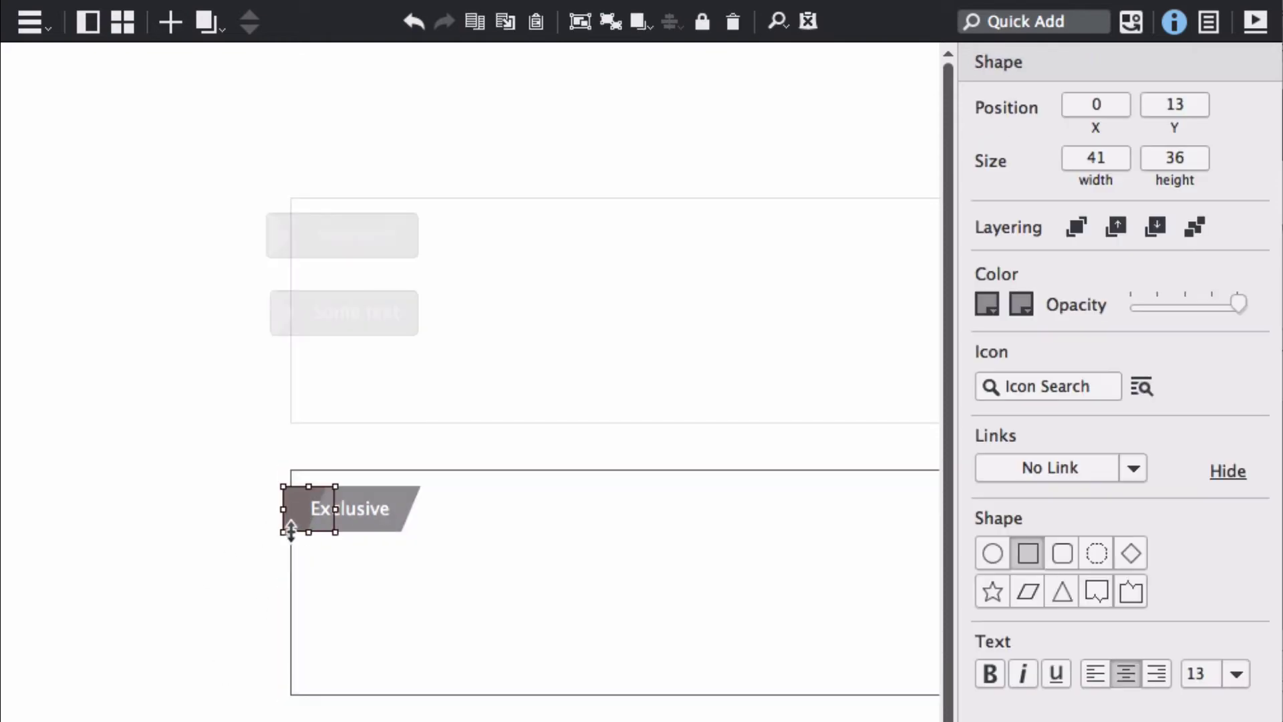
{"action": "left_click", "coordinate": [282, 531]}
{"action": "left_click", "coordinate": [294, 531]}
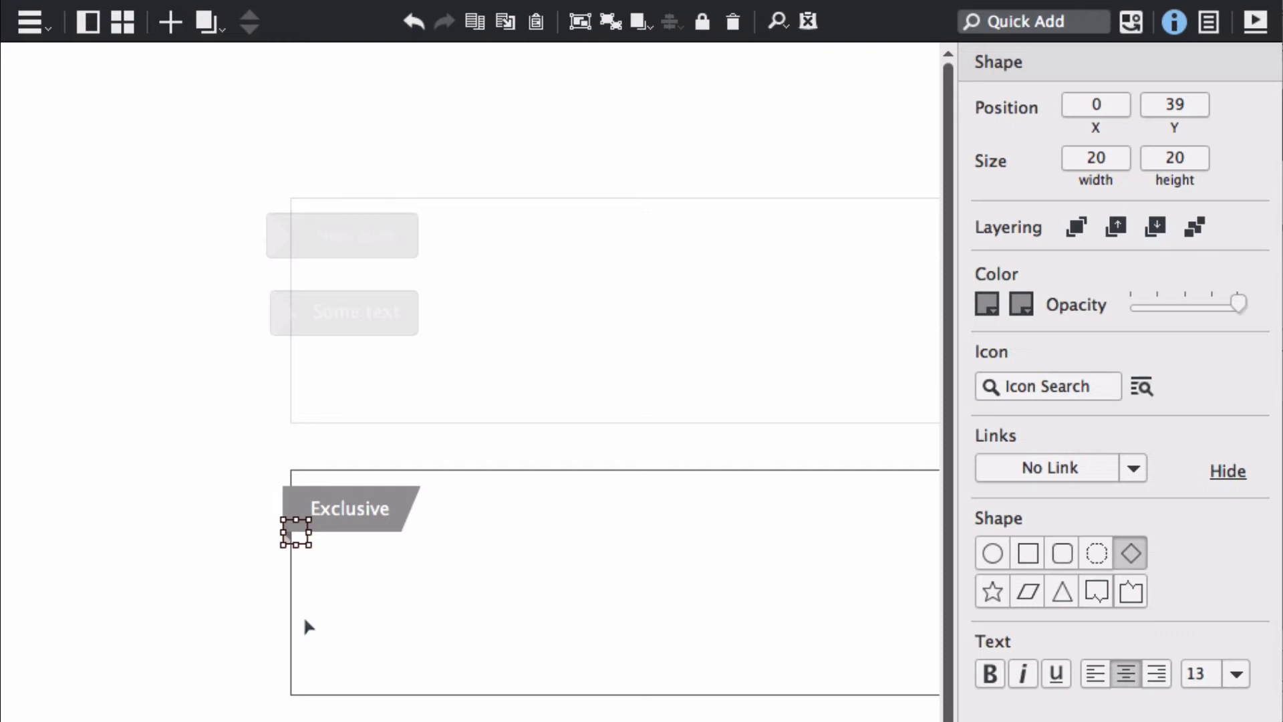
{"action": "left_click_drag", "start_coordinate": [304, 544], "coordinate": [304, 543]}
{"action": "left_click", "coordinate": [299, 505]}
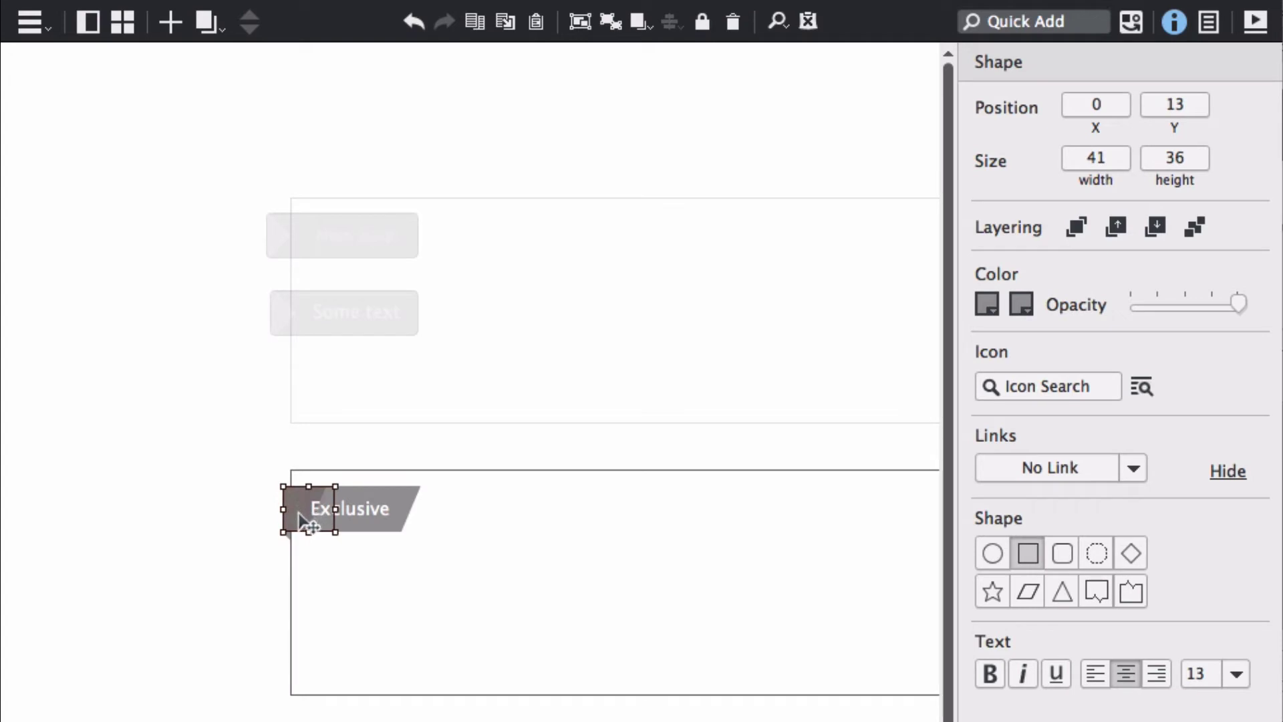
{"action": "left_click", "coordinate": [391, 502]}
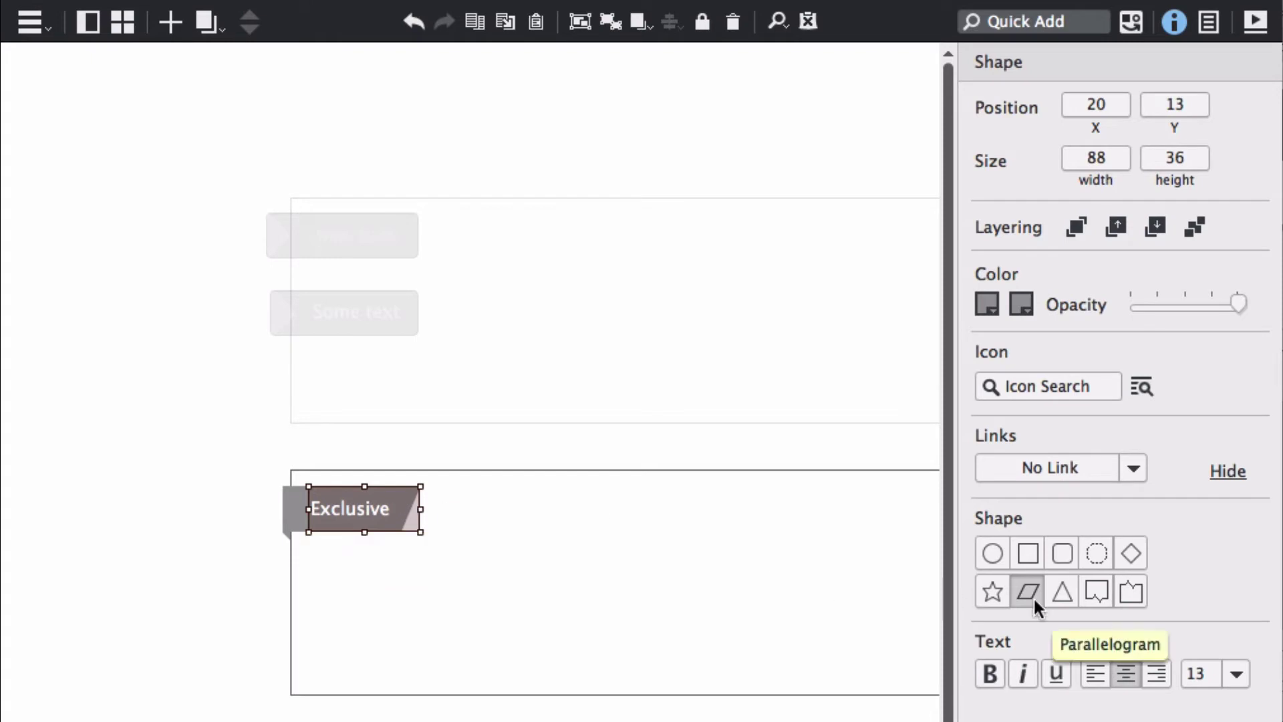
{"action": "left_click", "coordinate": [304, 522]}
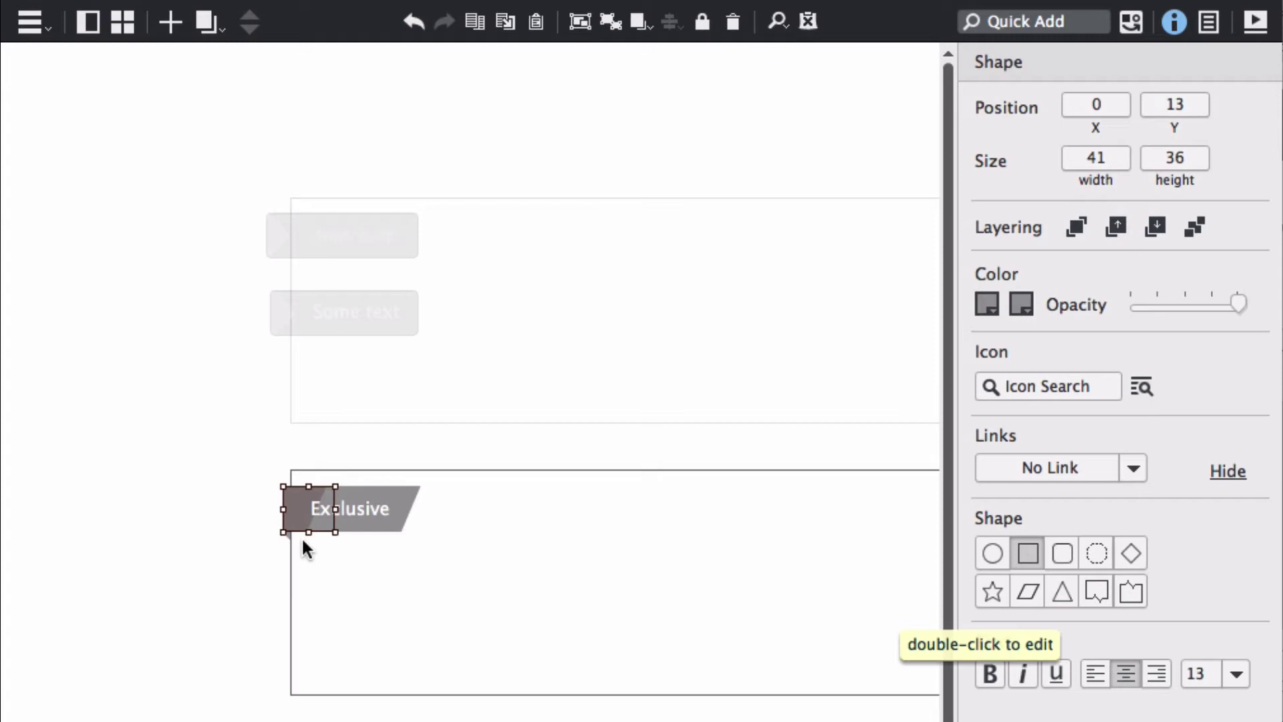
{"action": "key", "text": "ctrl+z"}
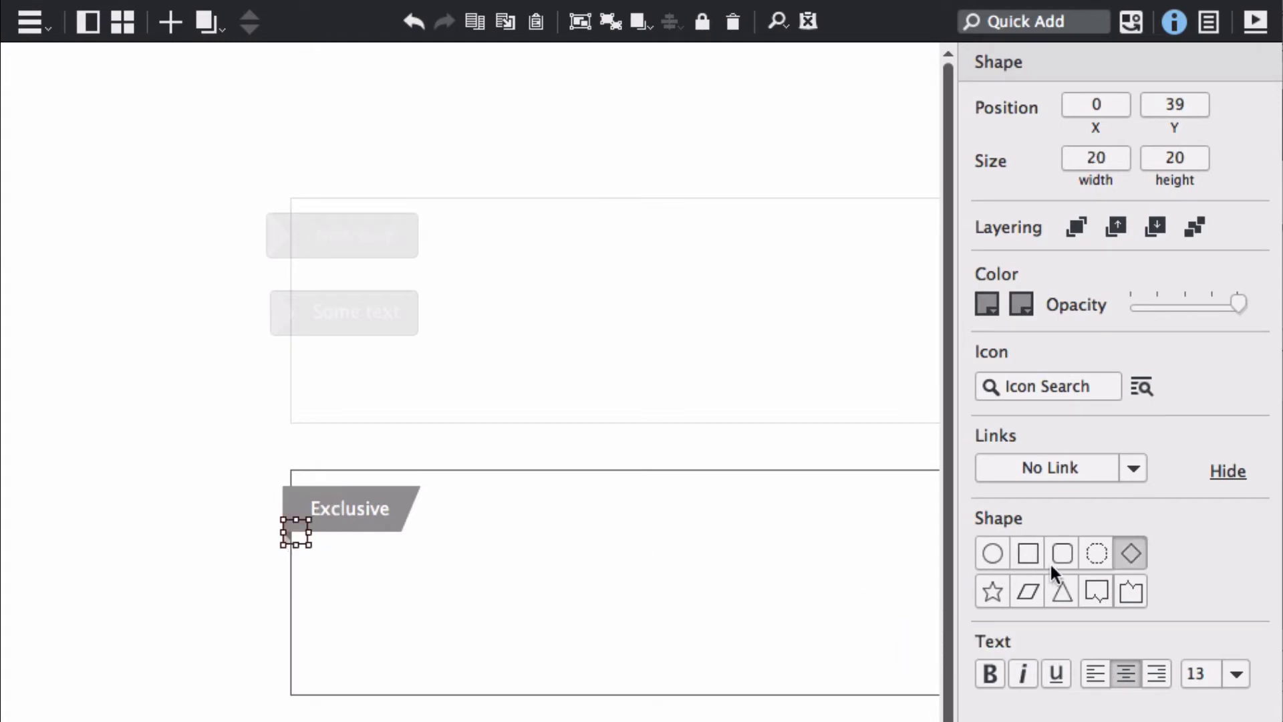
{"action": "key", "text": "Escape"}
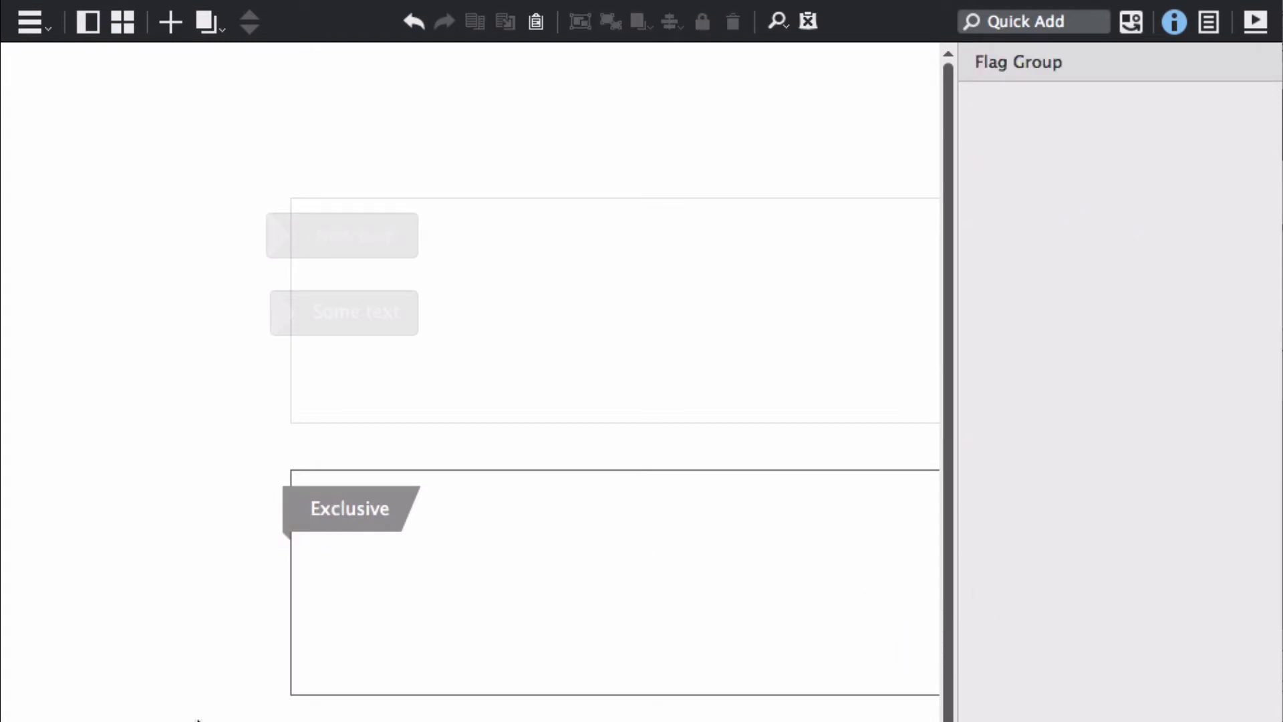
Step: Add a 32×32 gray3 diamond below the Exclusive flag at X 20, Y 73
{"action": "key", "text": "slash"}
{"action": "type", "text": "diam"}
{"action": "key", "text": "Return"}
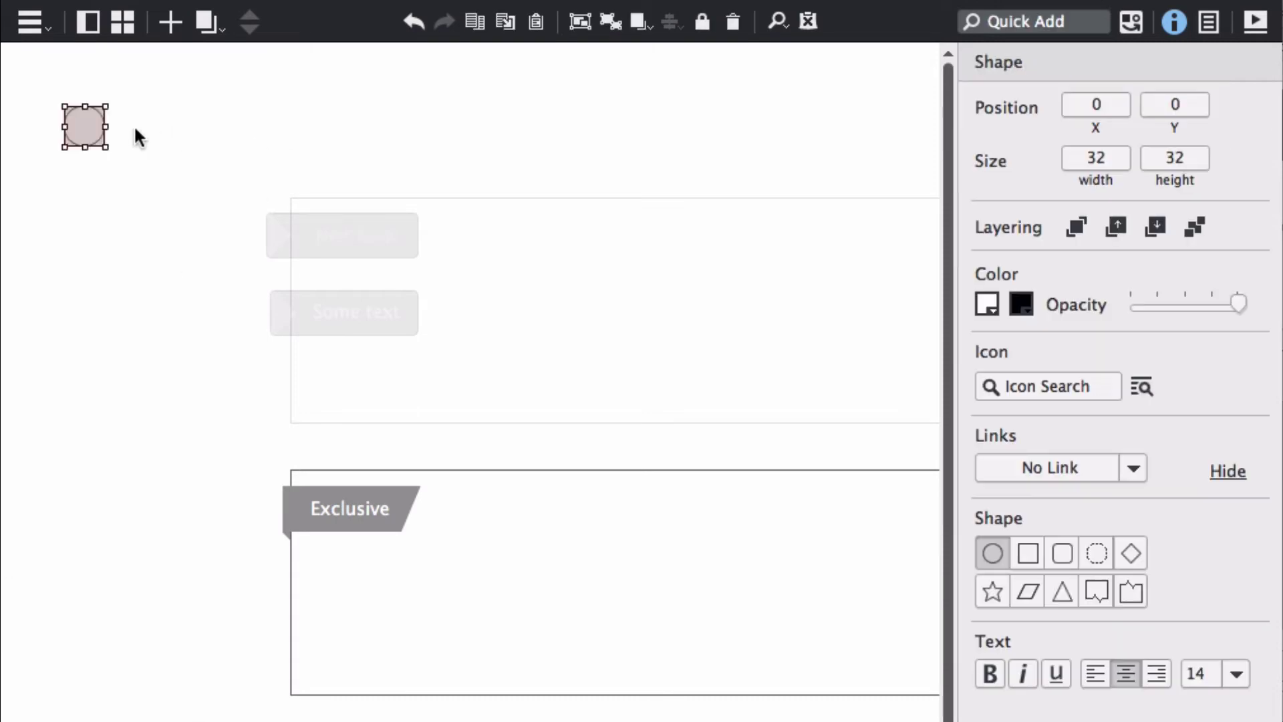
{"action": "left_click", "coordinate": [299, 592]}
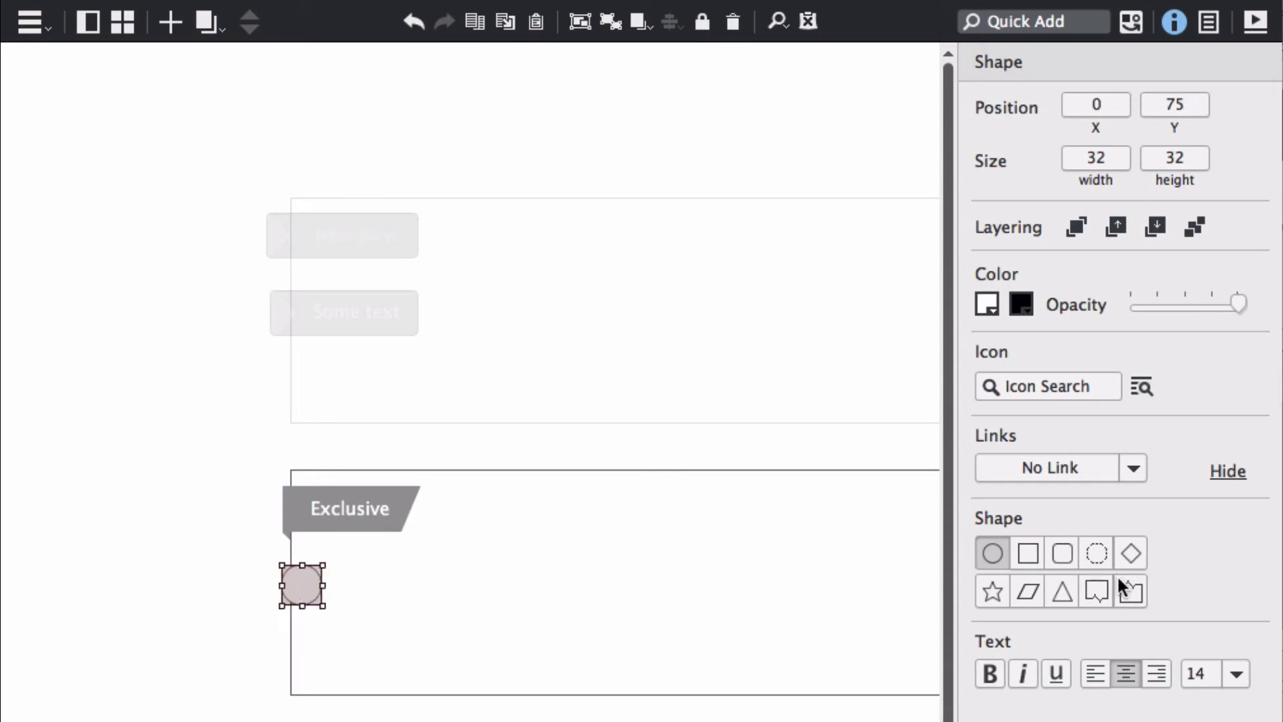
{"action": "left_click", "coordinate": [1130, 552]}
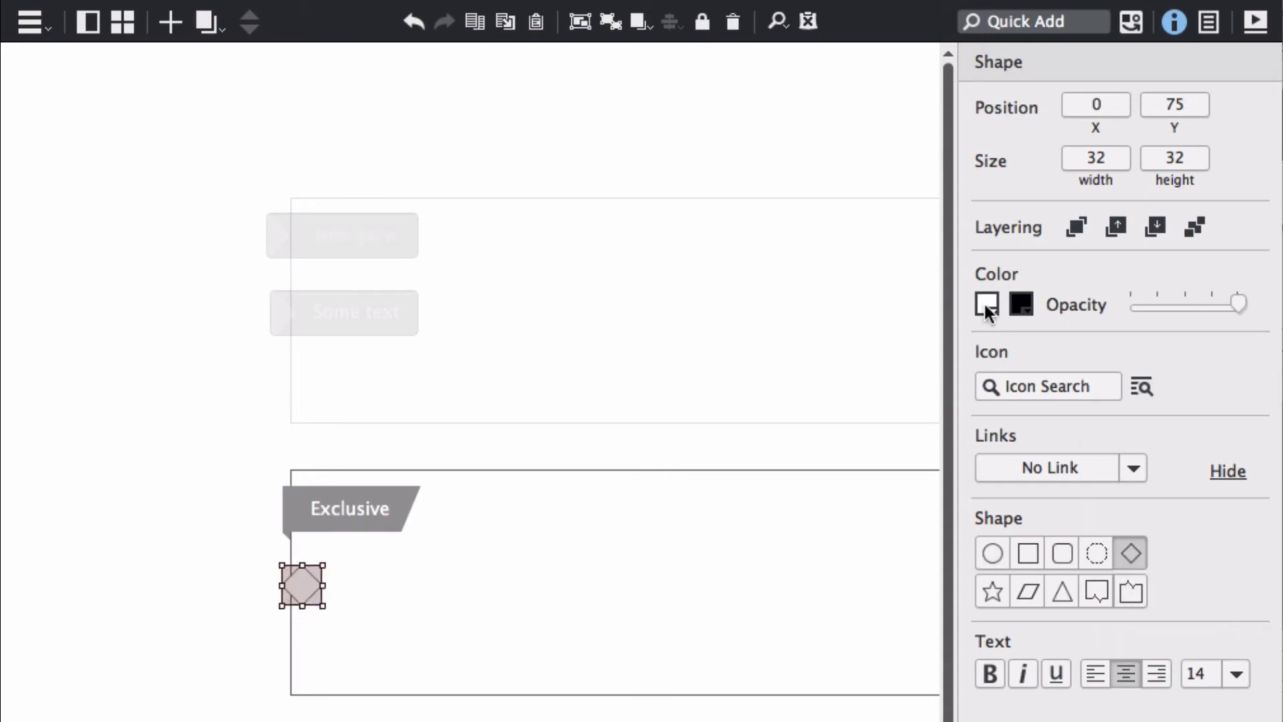
{"action": "left_click", "coordinate": [986, 305]}
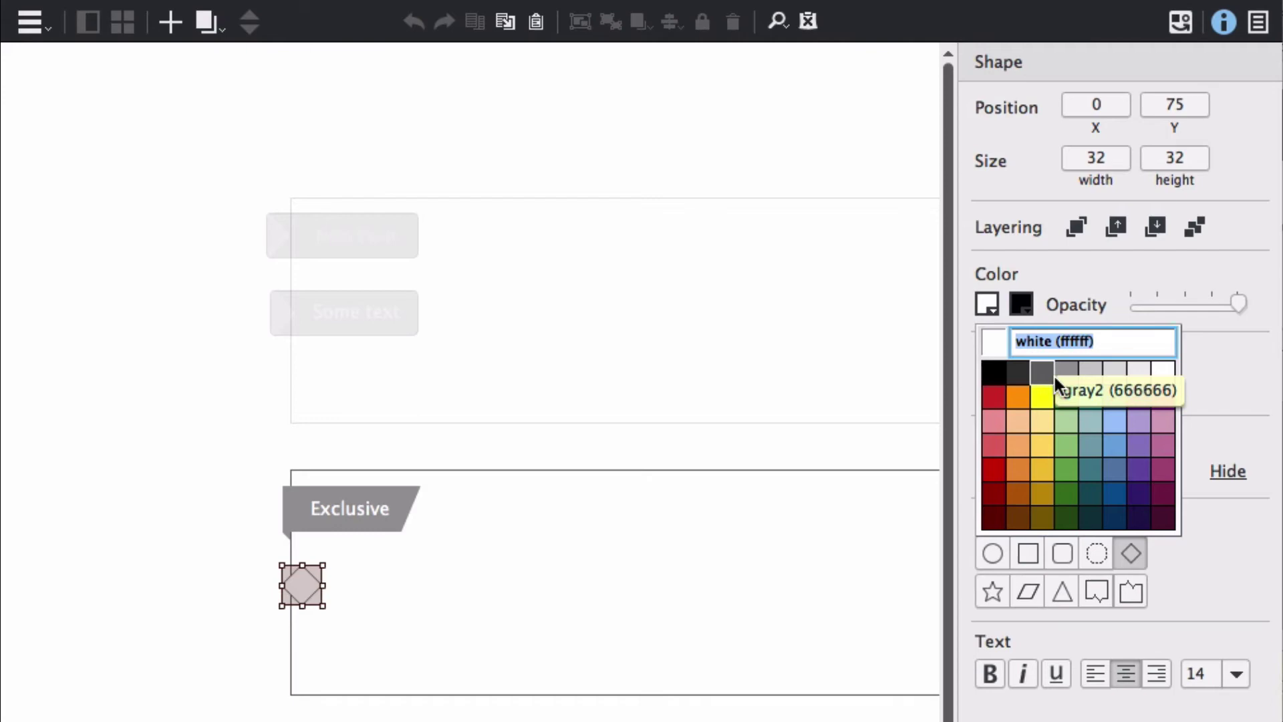
{"action": "left_click", "coordinate": [1066, 372]}
{"action": "left_click", "coordinate": [1021, 304]}
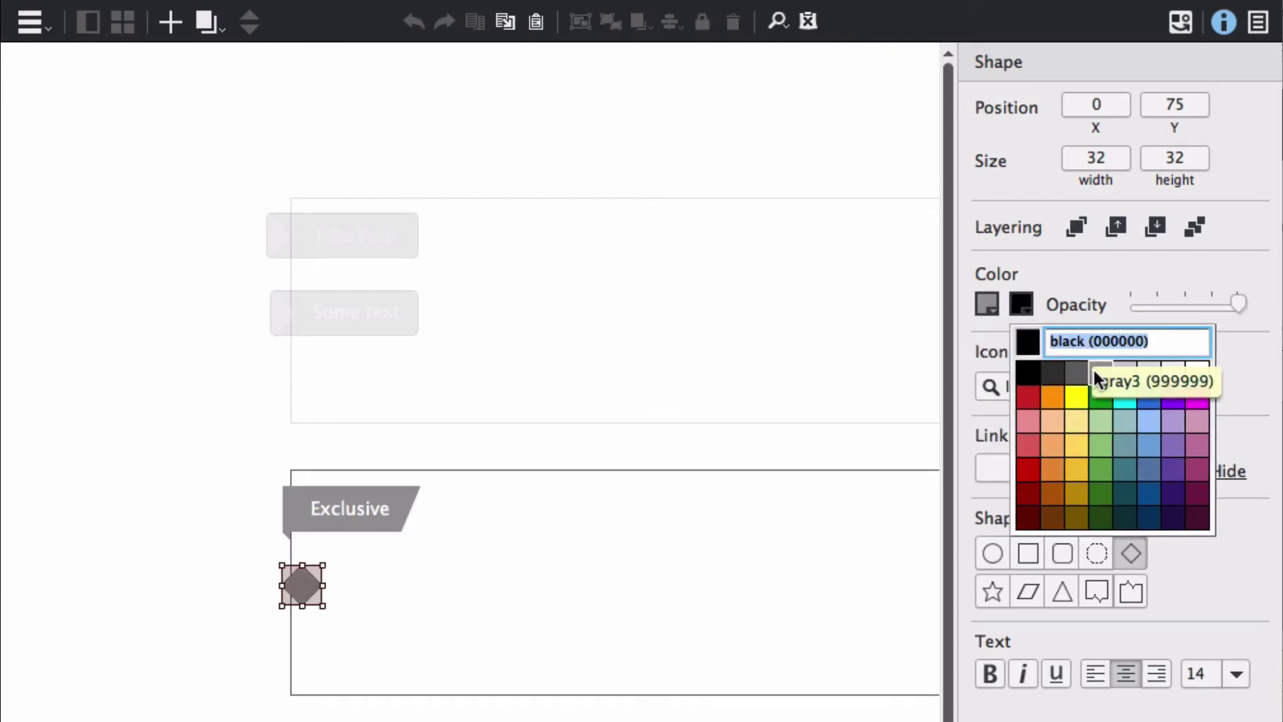
{"action": "left_click", "coordinate": [1092, 369]}
{"action": "mouse_move", "coordinate": [323, 606]}
{"action": "left_mouse_down"}
{"action": "mouse_move", "coordinate": [301, 584]}
{"action": "mouse_move", "coordinate": [315, 586]}
{"action": "mouse_move", "coordinate": [298, 589]}
{"action": "mouse_move", "coordinate": [299, 608]}
{"action": "mouse_move", "coordinate": [298, 557]}
{"action": "mouse_move", "coordinate": [302, 586]}
{"action": "mouse_move", "coordinate": [320, 589]}
{"action": "mouse_move", "coordinate": [319, 564]}
{"action": "left_mouse_up"}
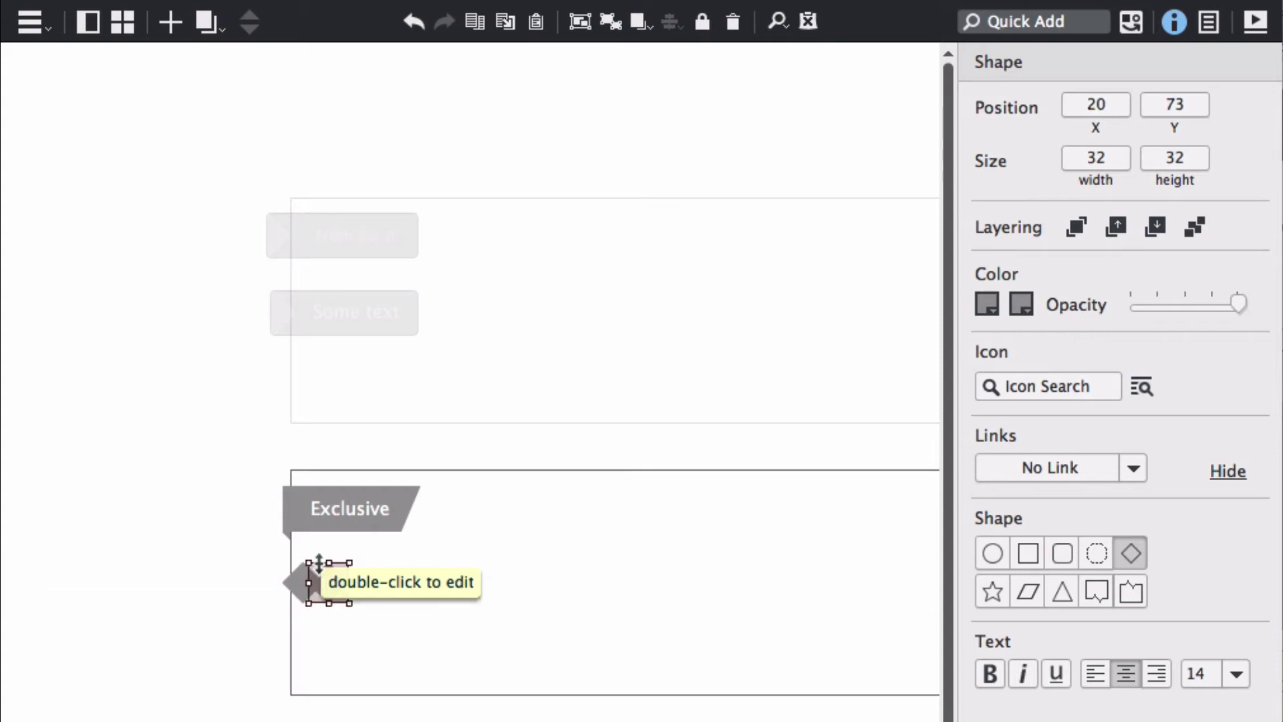
Step: Turn the diamond into a 36×36 square placed just under the Exclusive ribbon
{"action": "left_click", "coordinate": [1027, 553]}
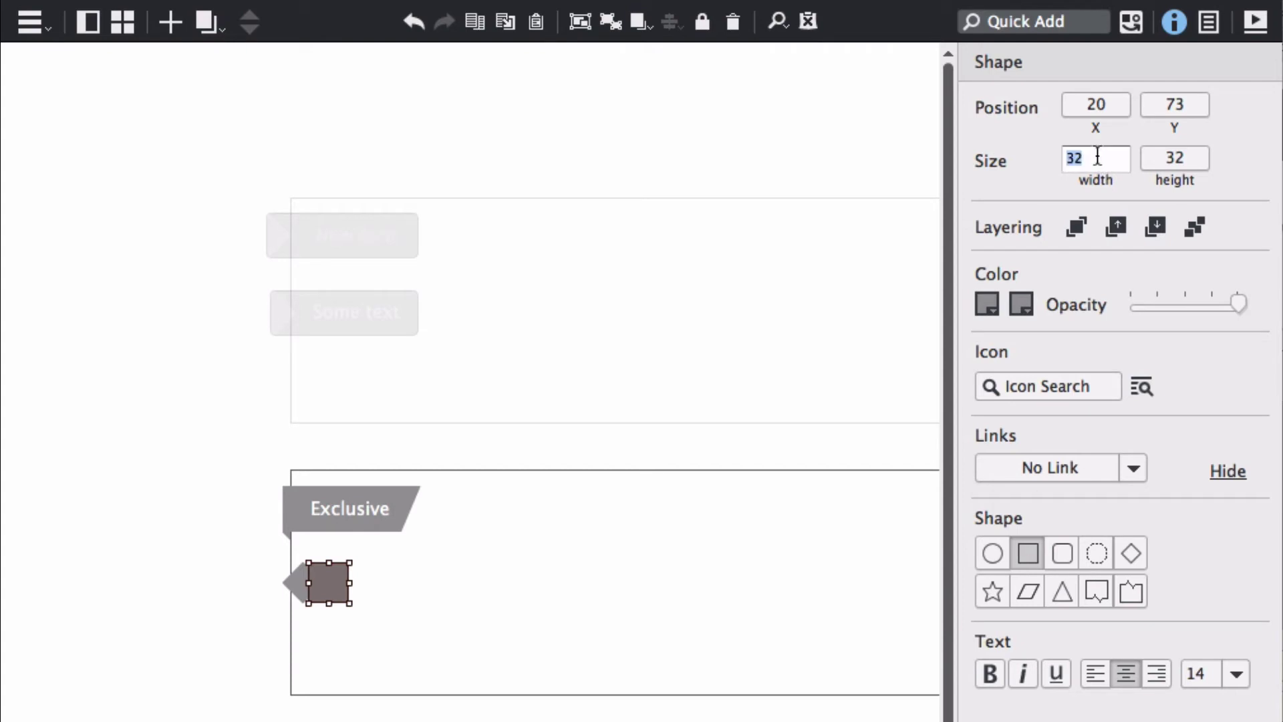
{"action": "type", "text": "36"}
{"action": "key", "text": "Tab"}
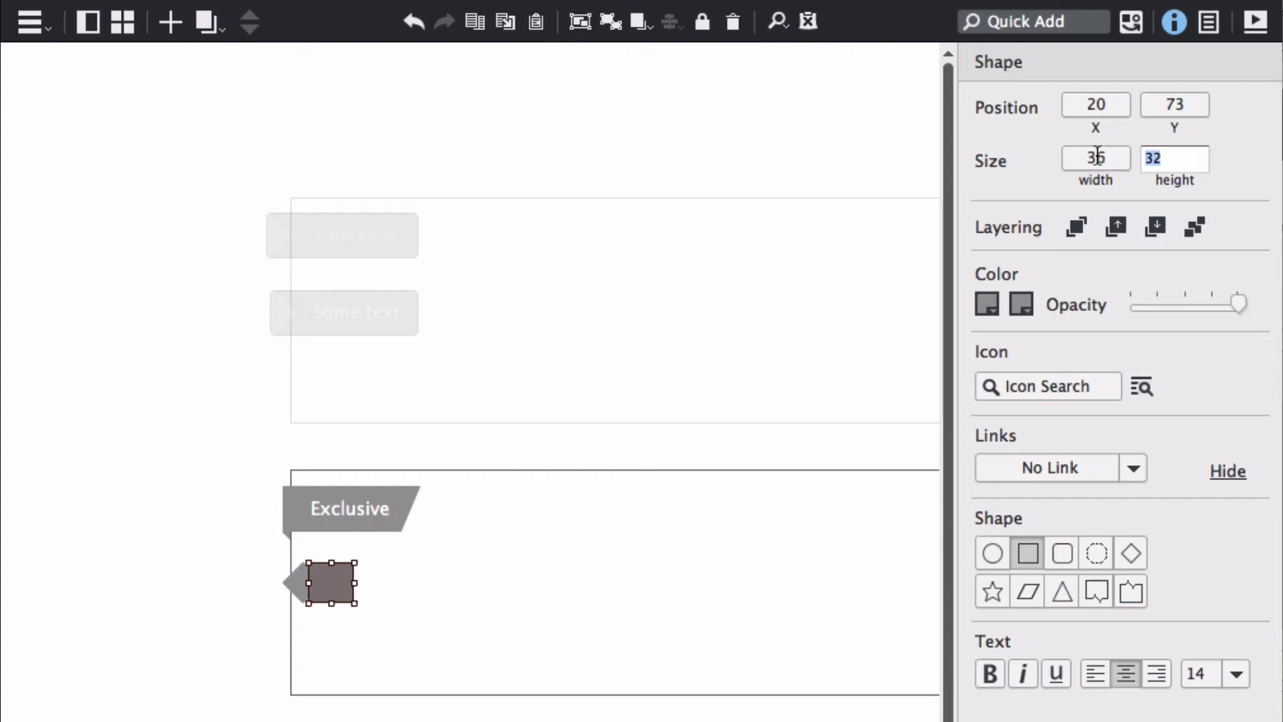
{"action": "type", "text": "36"}
{"action": "key", "text": "Return"}
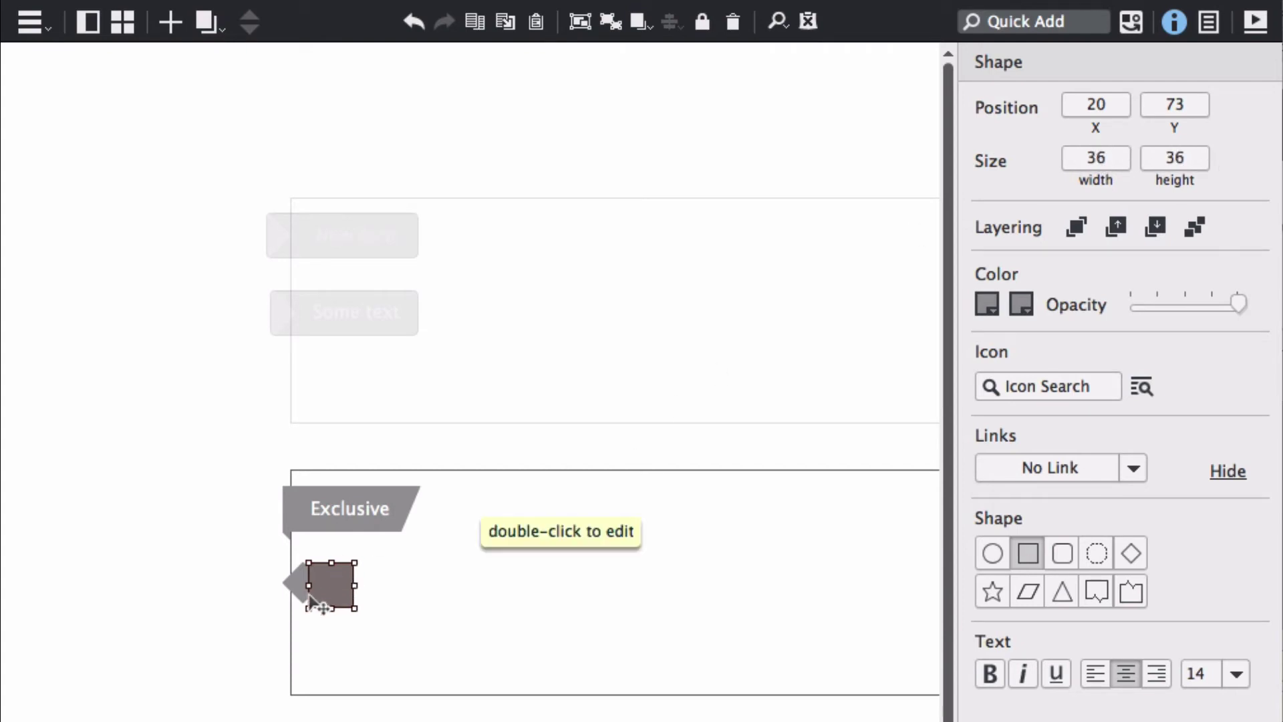
{"action": "left_click_drag", "start_coordinate": [317, 588], "coordinate": [292, 563]}
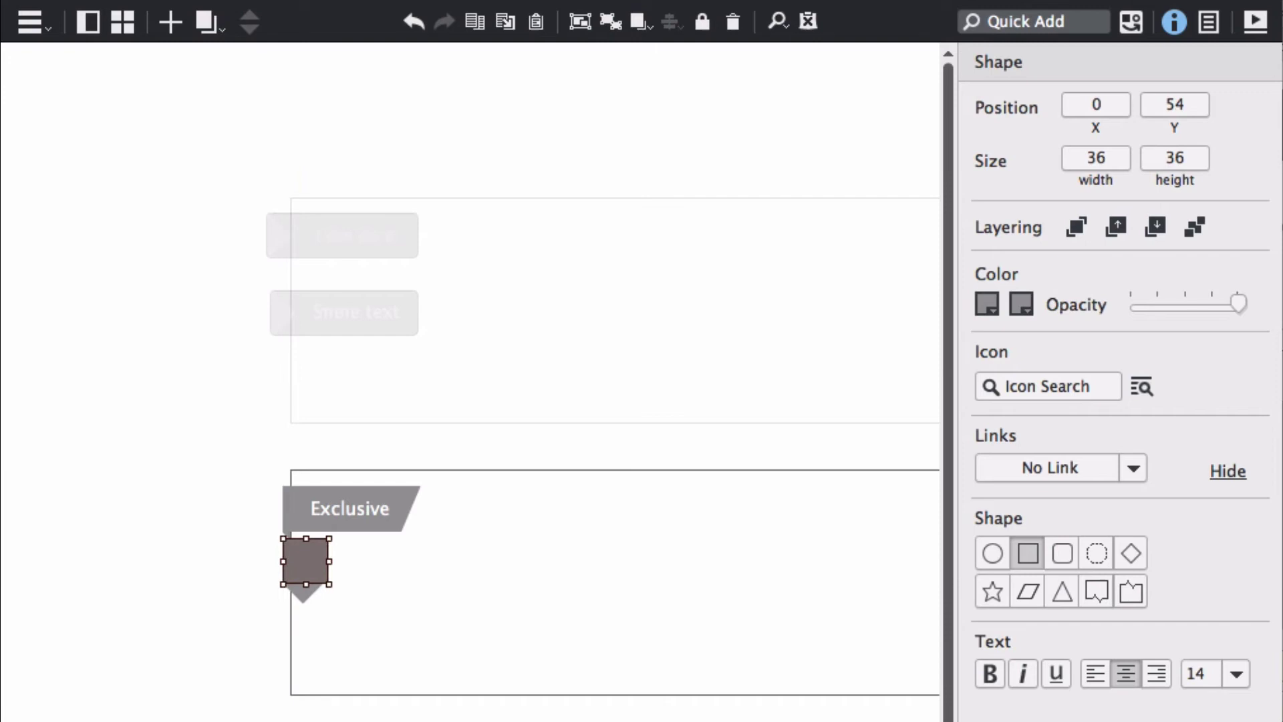
Step: Move the square together with its fold triangle further down
{"action": "left_click", "coordinate": [338, 656]}
{"action": "left_click_drag", "start_coordinate": [239, 693], "coordinate": [362, 531]}
{"action": "left_click_drag", "start_coordinate": [305, 568], "coordinate": [306, 584]}
Step: Send the diamond fold behind the grey square
{"action": "left_click", "coordinate": [310, 620]}
{"action": "left_click", "coordinate": [302, 608]}
{"action": "left_click", "coordinate": [304, 612]}
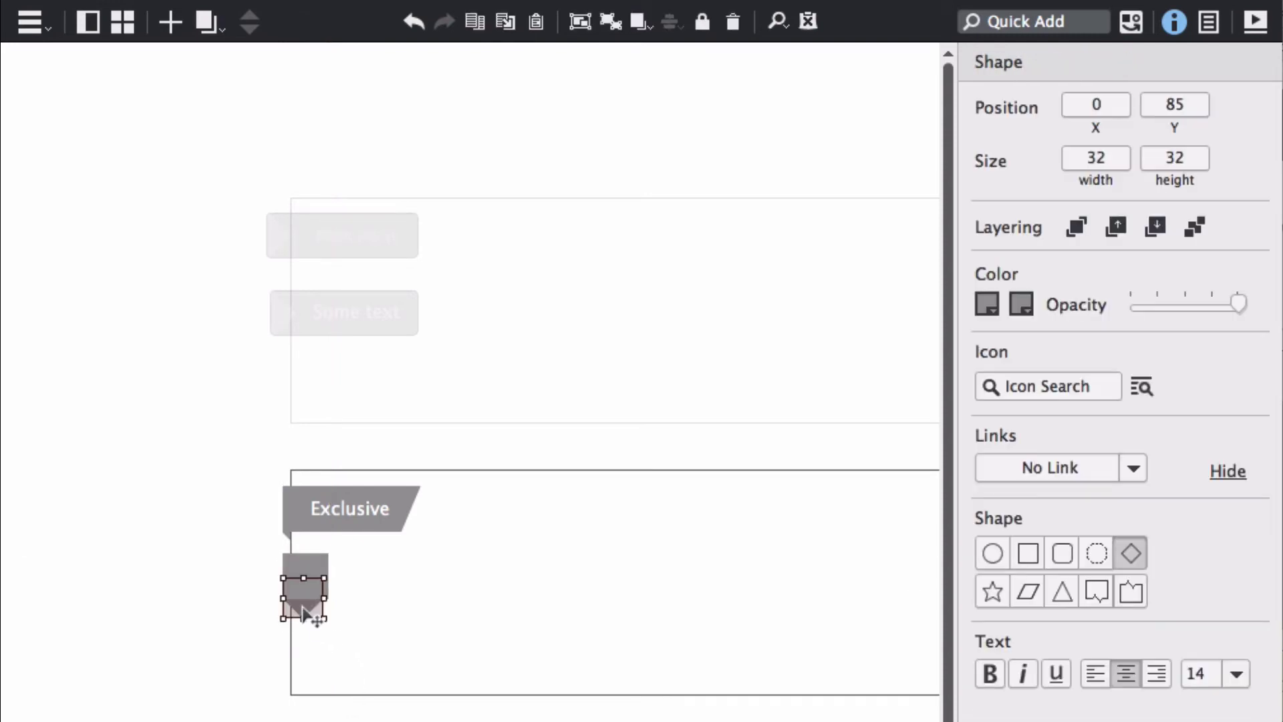
{"action": "left_click", "coordinate": [1195, 228]}
{"action": "left_click", "coordinate": [290, 603]}
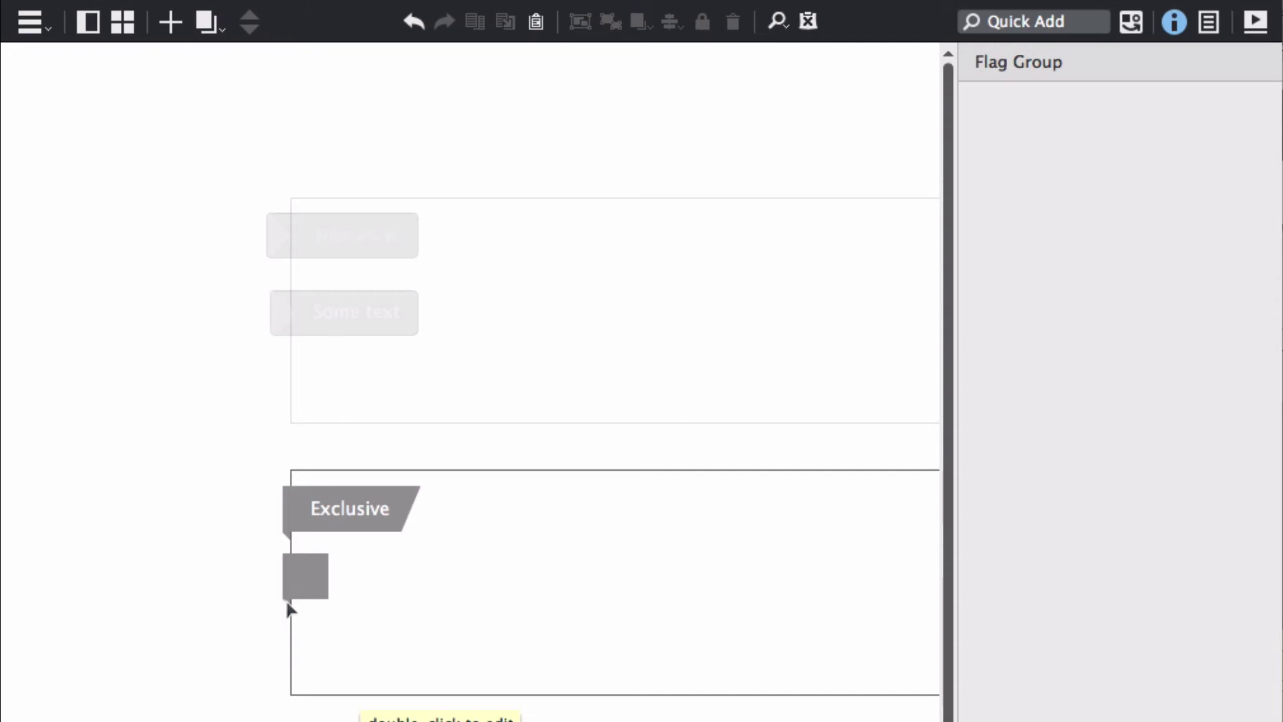
Step: Duplicate the square beside it and make the copy an 88×36 parallelogram
{"action": "left_click", "coordinate": [302, 588]}
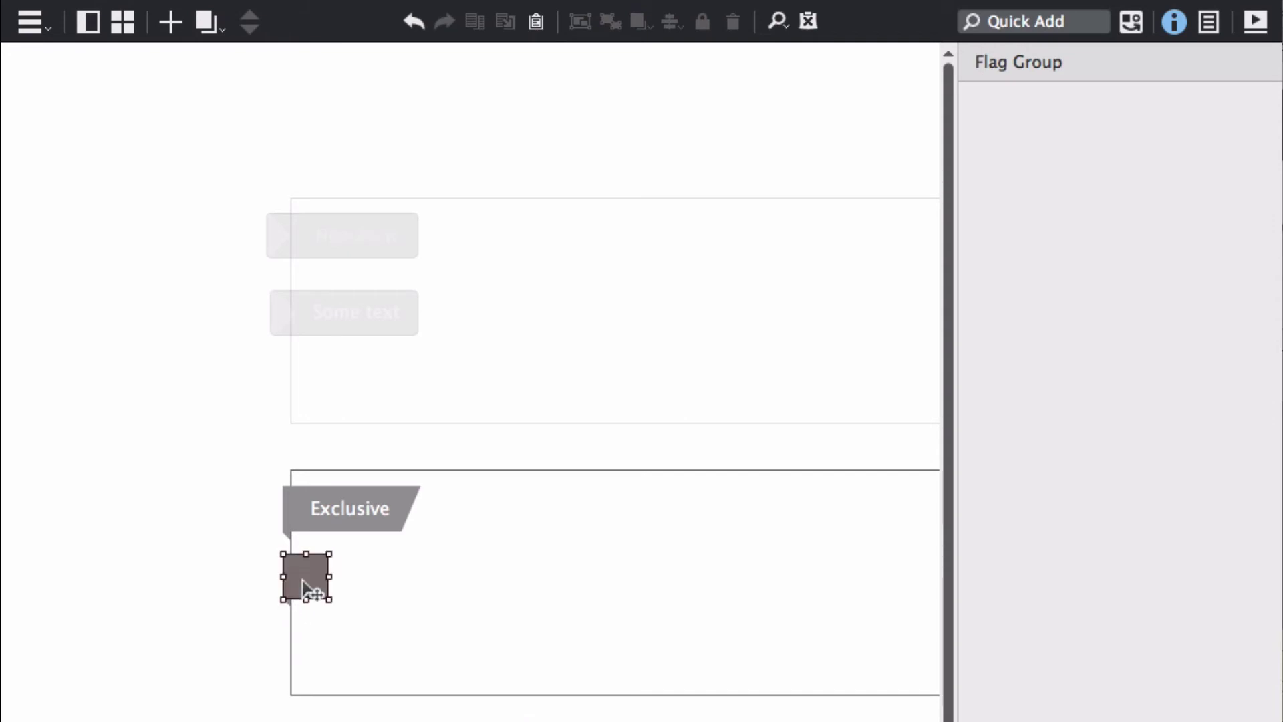
{"action": "key", "text": "ctrl+d"}
{"action": "left_click_drag", "start_coordinate": [302, 580], "coordinate": [421, 576]}
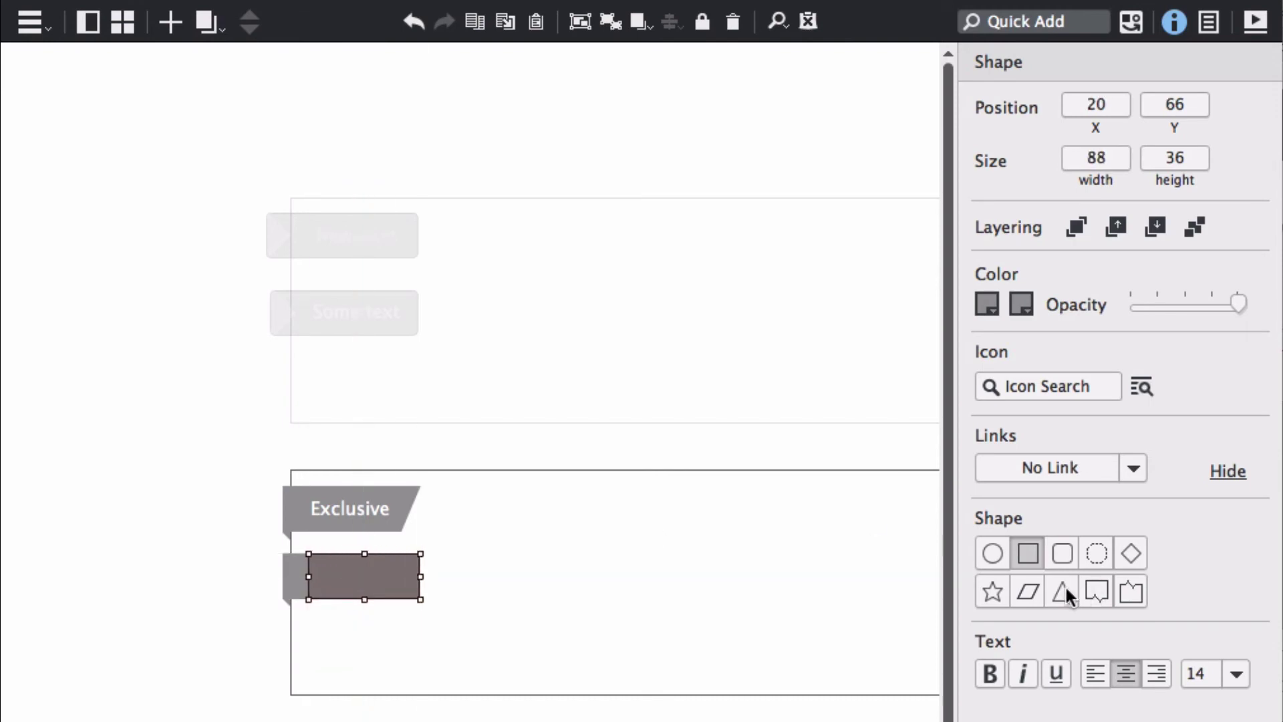
{"action": "left_click", "coordinate": [1027, 592]}
{"action": "key", "text": "Escape"}
{"action": "key", "text": "Escape"}
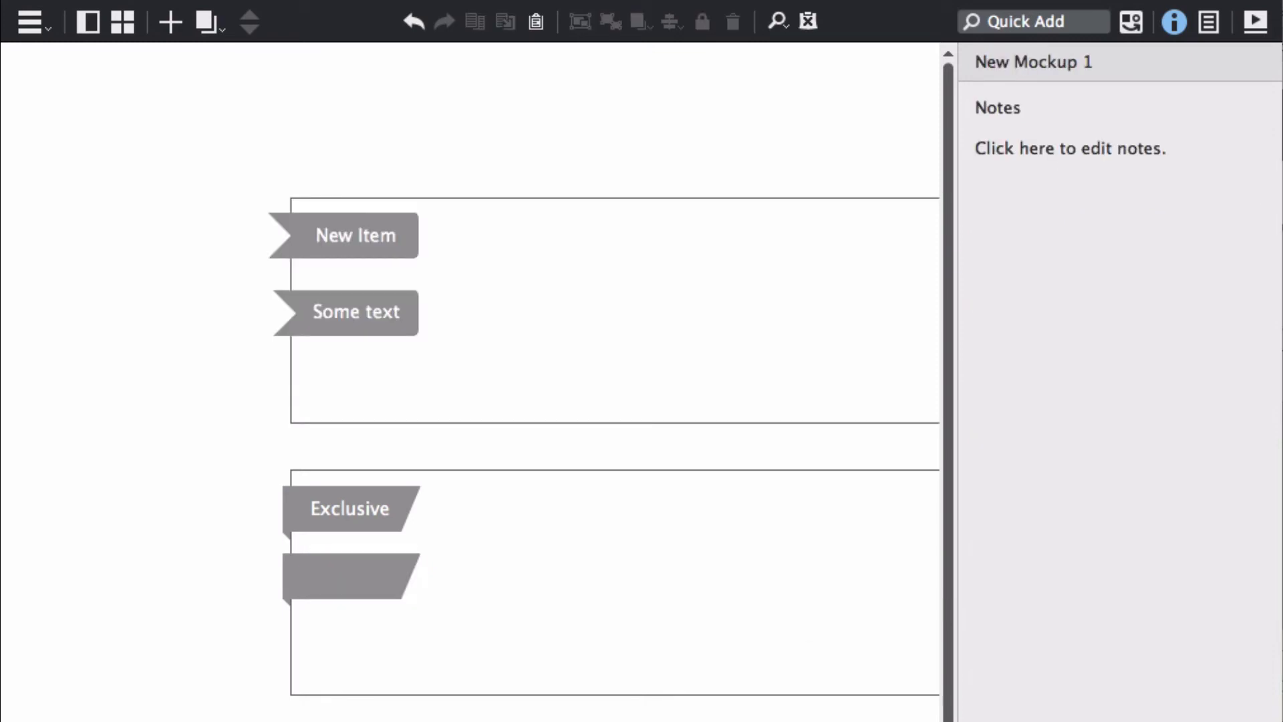
Step: Add a 'Some text' Label on the slanted parallelogram ribbon and make its text white
{"action": "key", "text": "ctrl+slash"}
{"action": "type", "text": "label"}
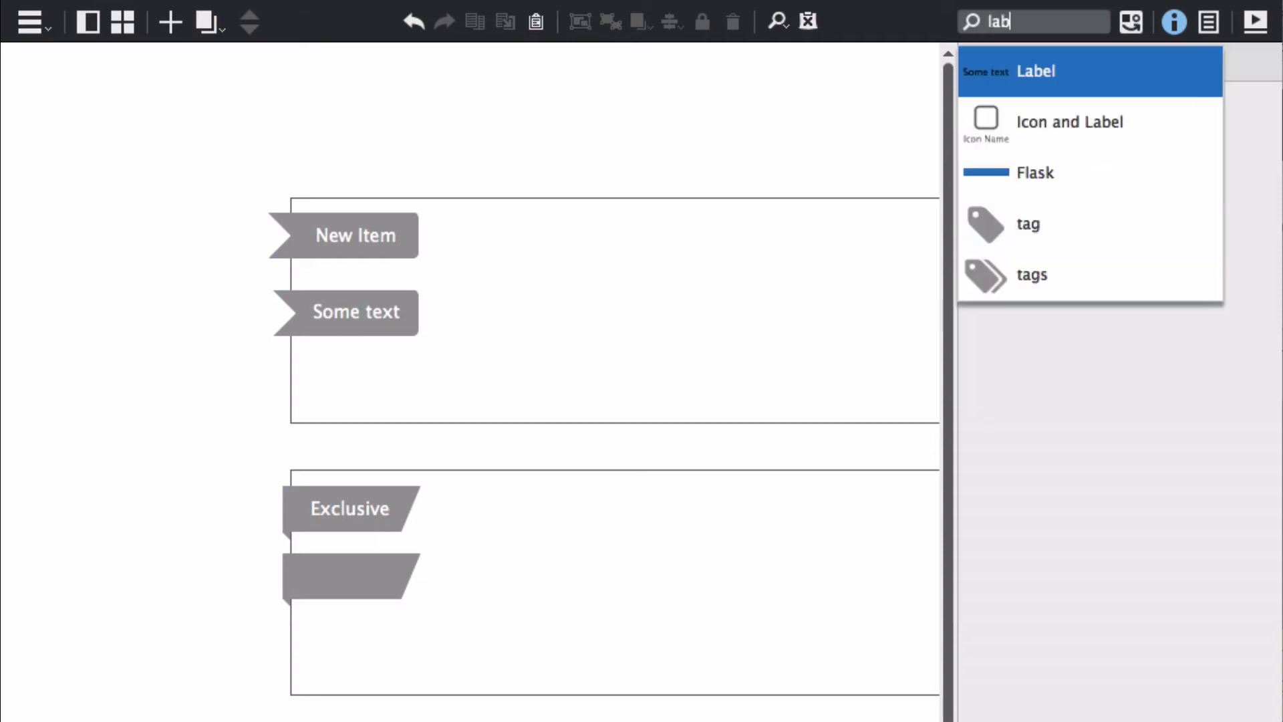
{"action": "key", "text": "Return"}
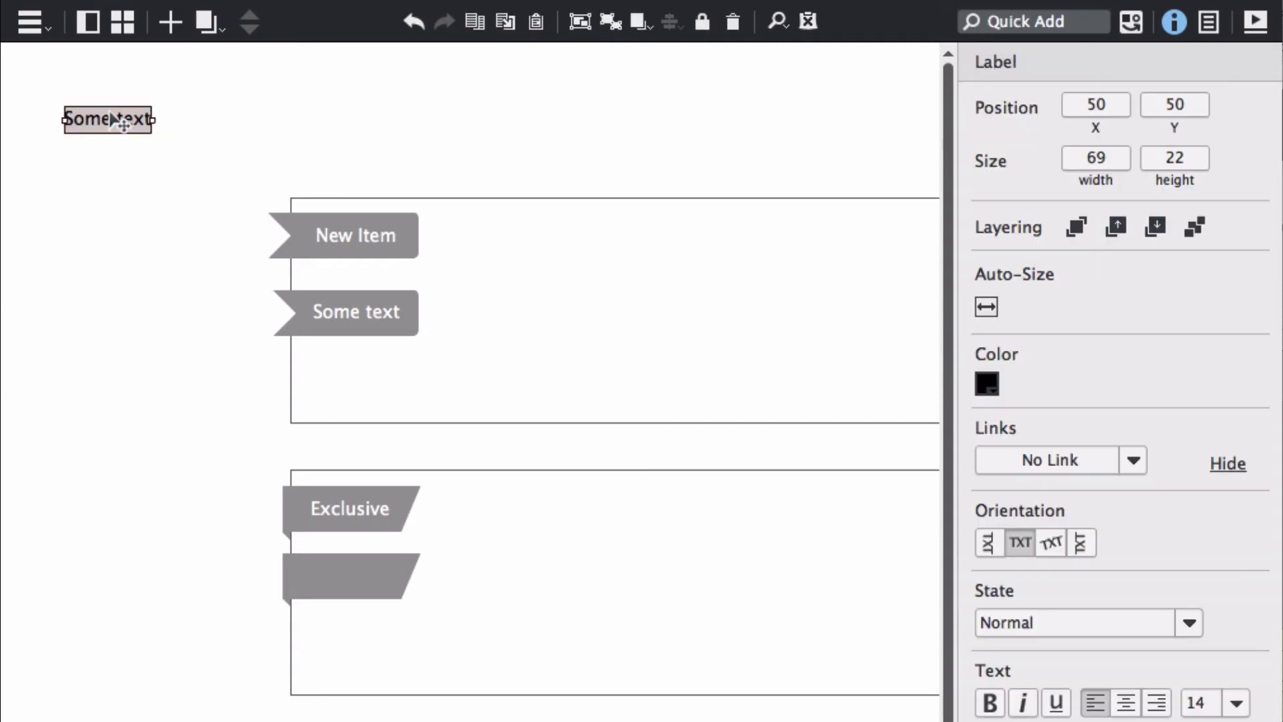
{"action": "left_click_drag", "start_coordinate": [109, 107], "coordinate": [352, 566]}
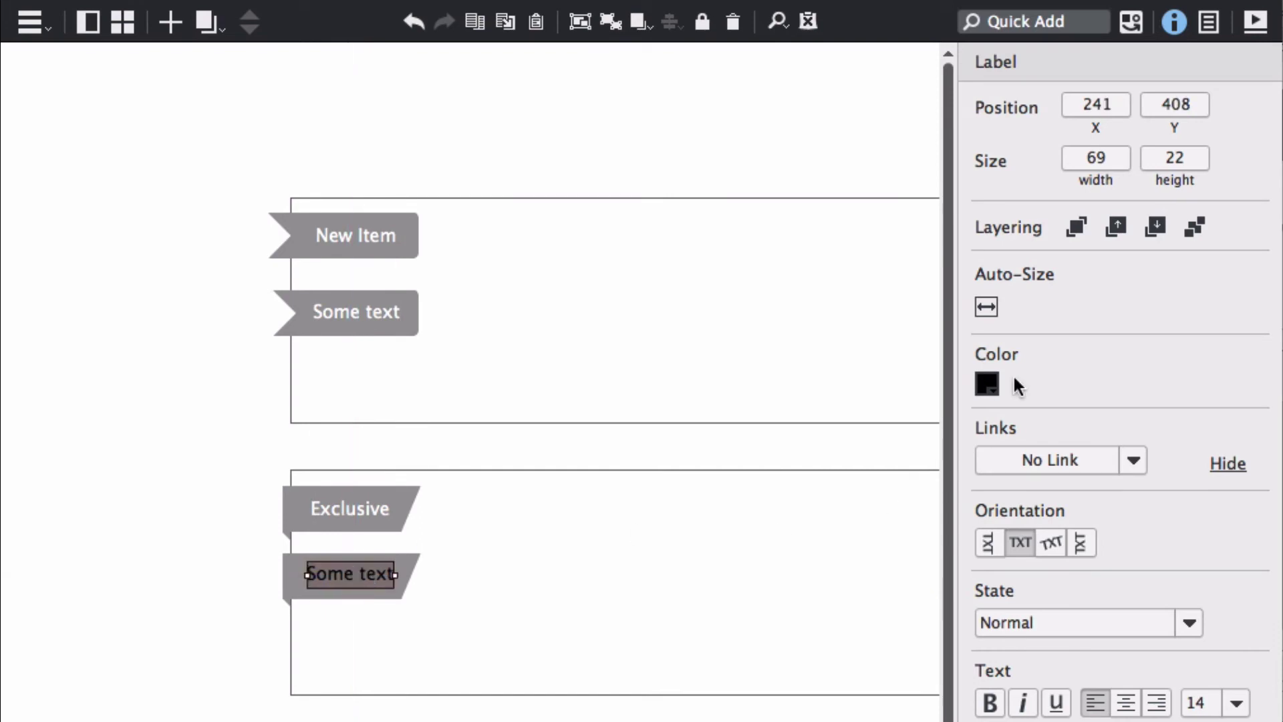
{"action": "left_click", "coordinate": [985, 385]}
{"action": "left_click", "coordinate": [1155, 447]}
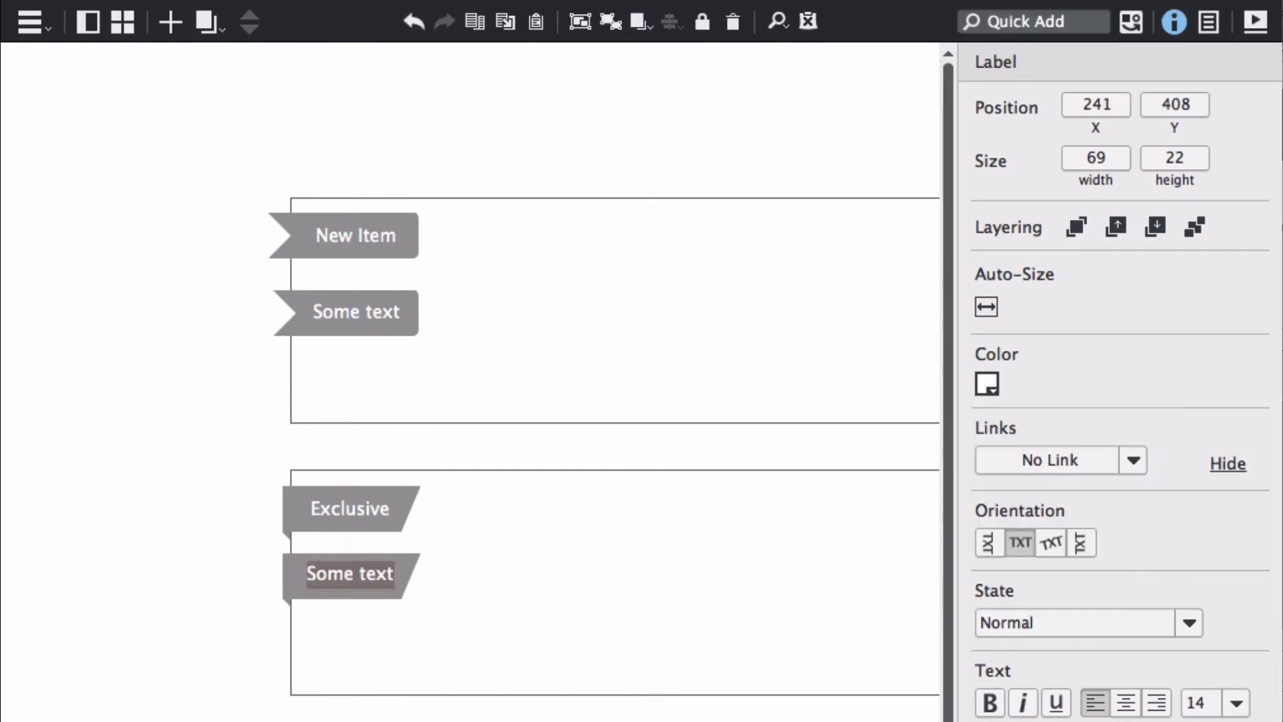
{"action": "key", "text": "Escape"}
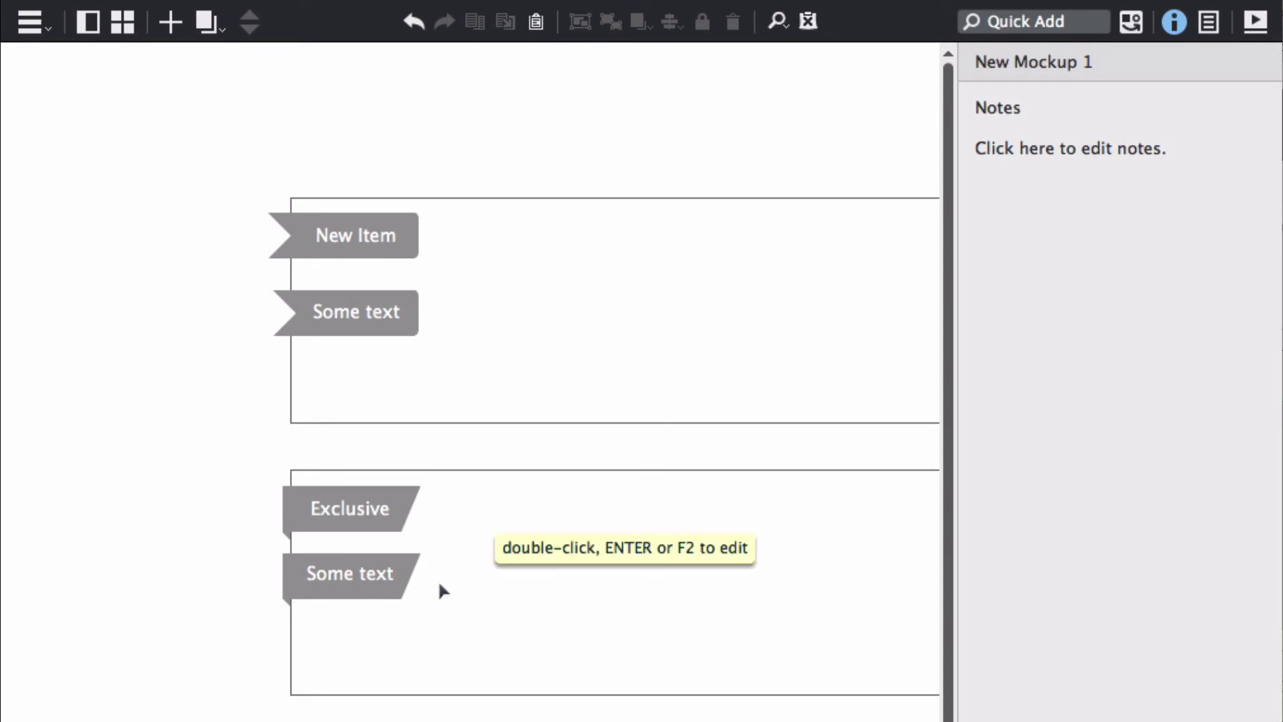
Step: Duplicate the second 'Some text' ribbon and move the copy down to X 211, Y 239
{"action": "left_click", "coordinate": [339, 306]}
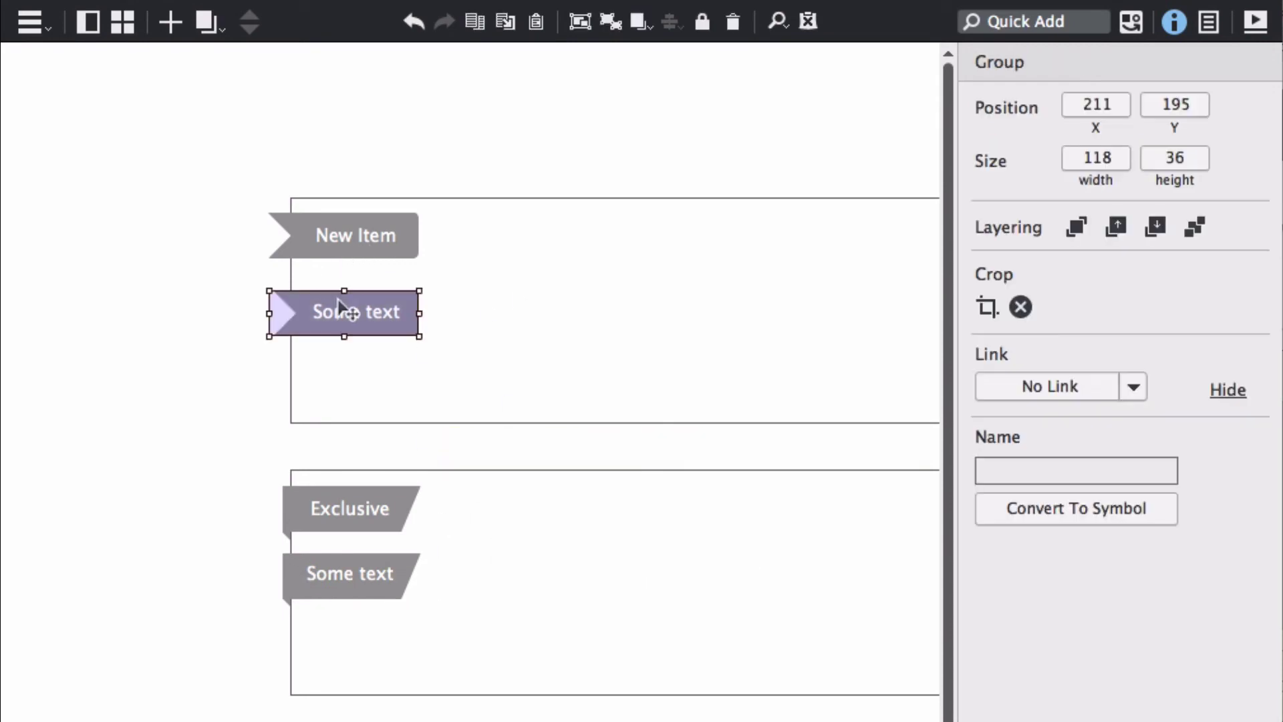
{"action": "double_click", "coordinate": [339, 307]}
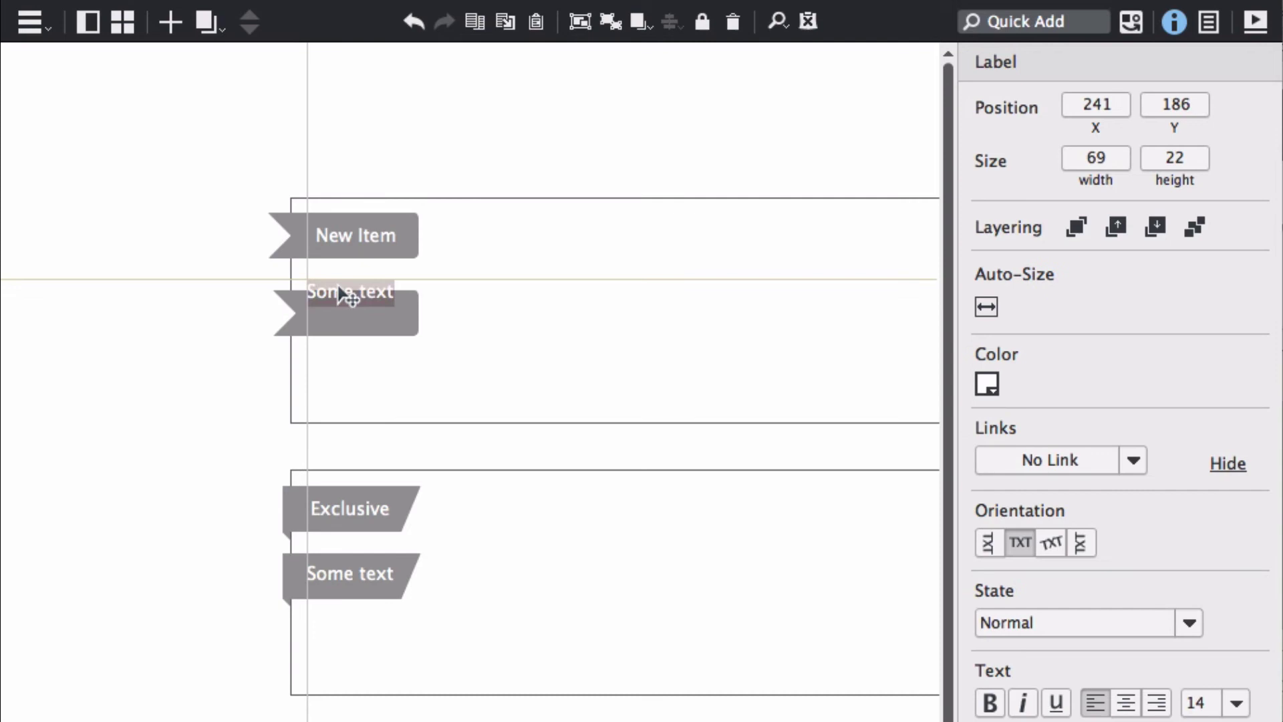
{"action": "left_click_drag", "start_coordinate": [205, 274], "coordinate": [492, 368]}
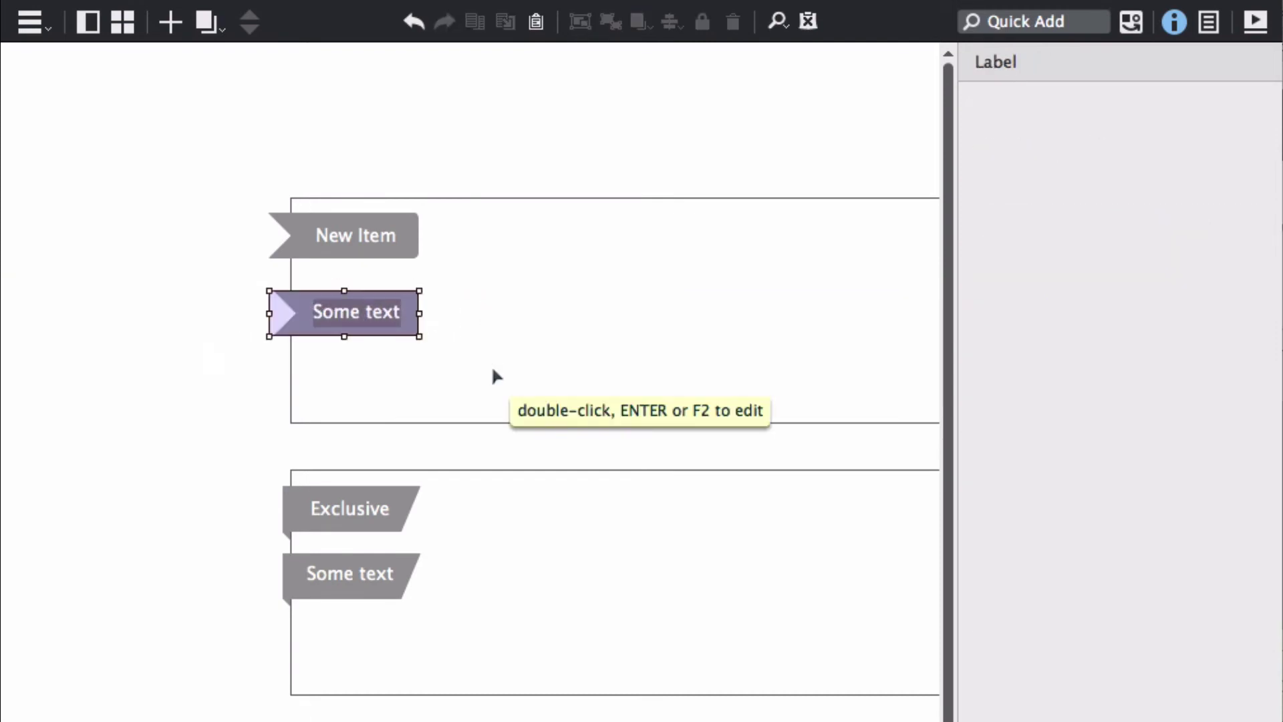
{"action": "key", "text": "Up"}
{"action": "key", "text": "Up"}
{"action": "key", "text": "Up"}
{"action": "key", "text": "Up"}
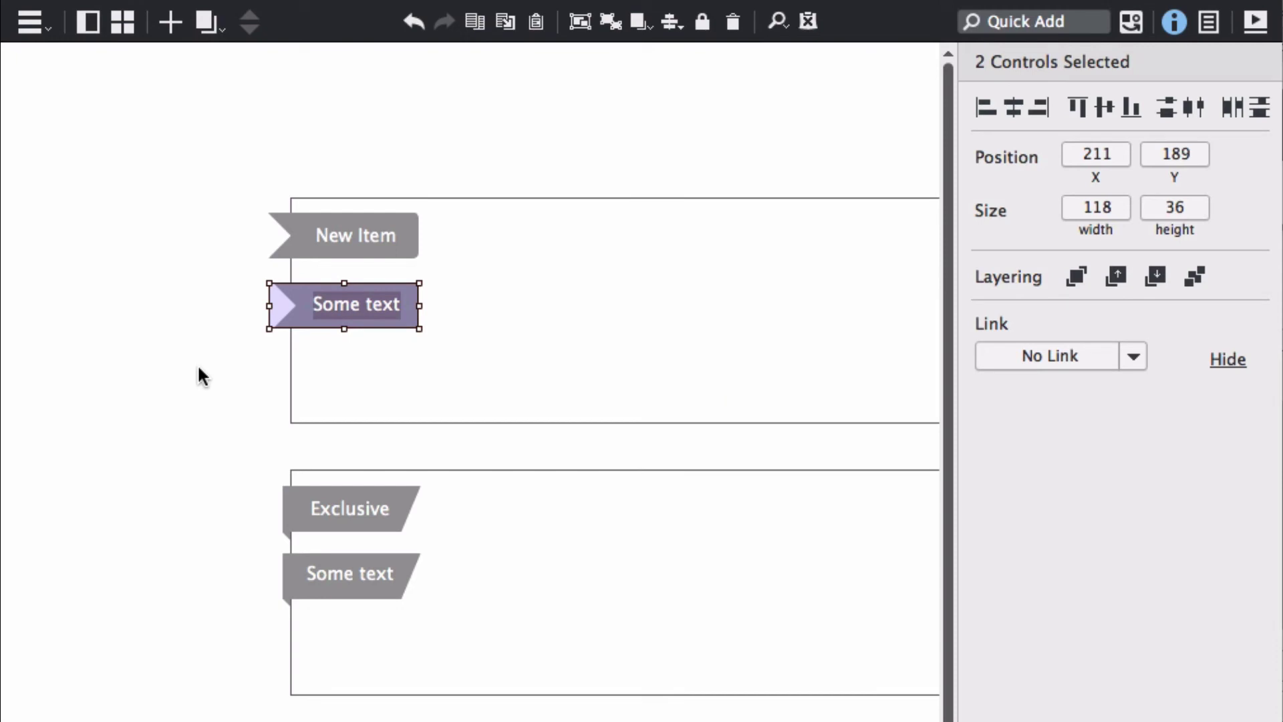
{"action": "key", "text": "super+d"}
{"action": "key", "text": "shift+Left"}
{"action": "key", "text": "shift+Left"}
{"action": "key", "text": "shift+Down"}
{"action": "key", "text": "shift+Down"}
{"action": "key", "text": "shift+Down"}
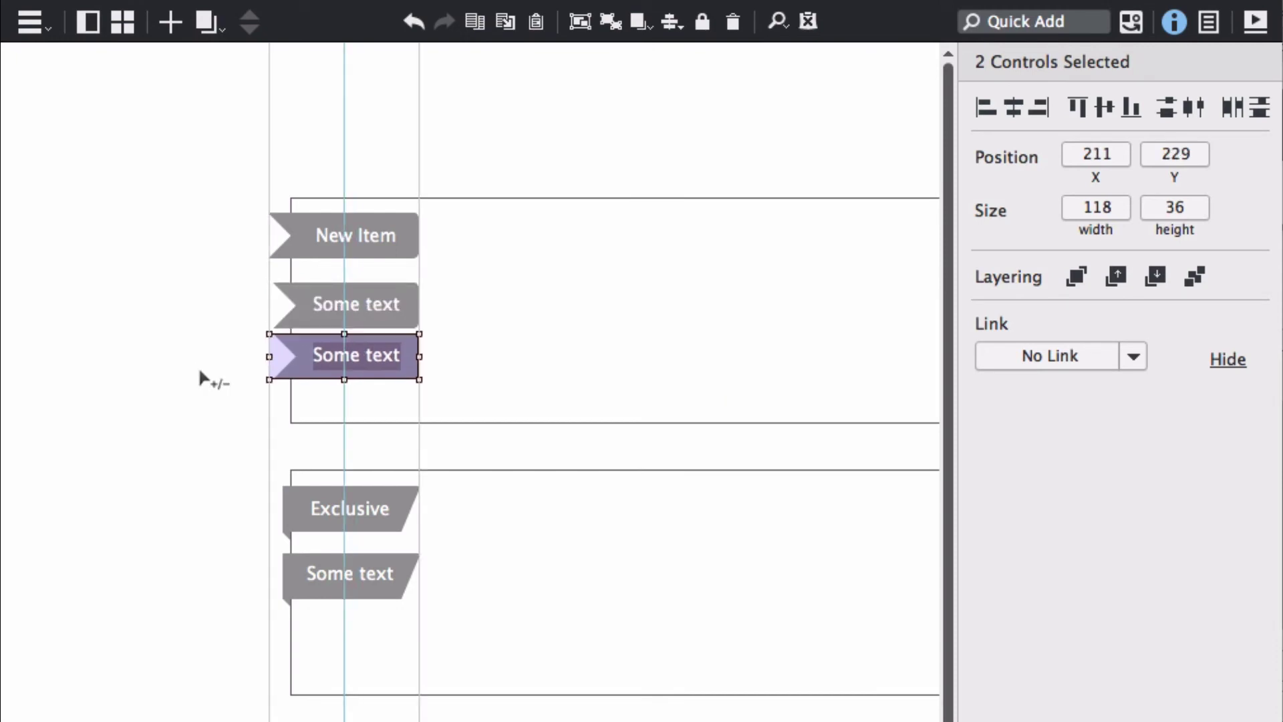
{"action": "left_click", "coordinate": [184, 379]}
{"action": "left_click", "coordinate": [294, 384]}
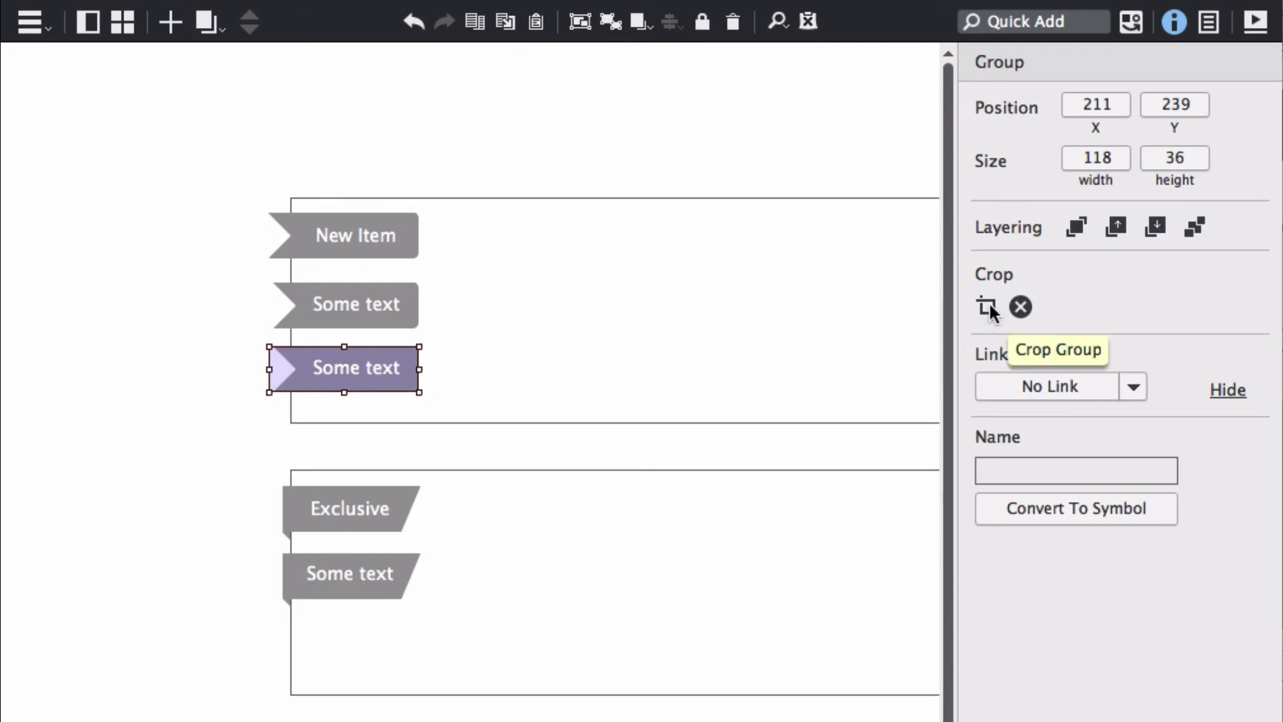
Step: Move the diamond shape inside the third ribbon group to the ribbon's right end
{"action": "double_click", "coordinate": [280, 385]}
{"action": "left_click", "coordinate": [280, 385]}
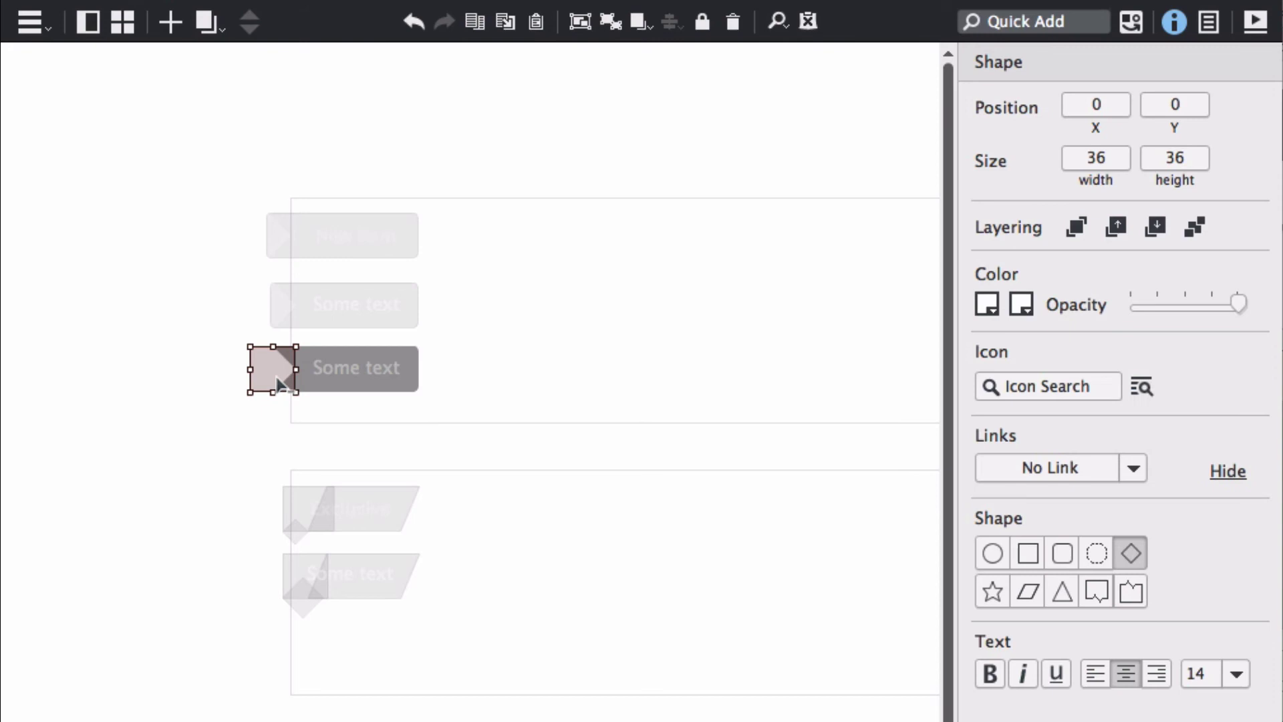
{"action": "key", "text": "shift+Right"}
{"action": "key", "text": "shift+Right"}
{"action": "key", "text": "shift+Right"}
{"action": "key", "text": "shift+Right"}
{"action": "key", "text": "shift+Right"}
{"action": "key", "text": "shift+Right"}
{"action": "key", "text": "shift+Right"}
{"action": "key", "text": "shift+Right"}
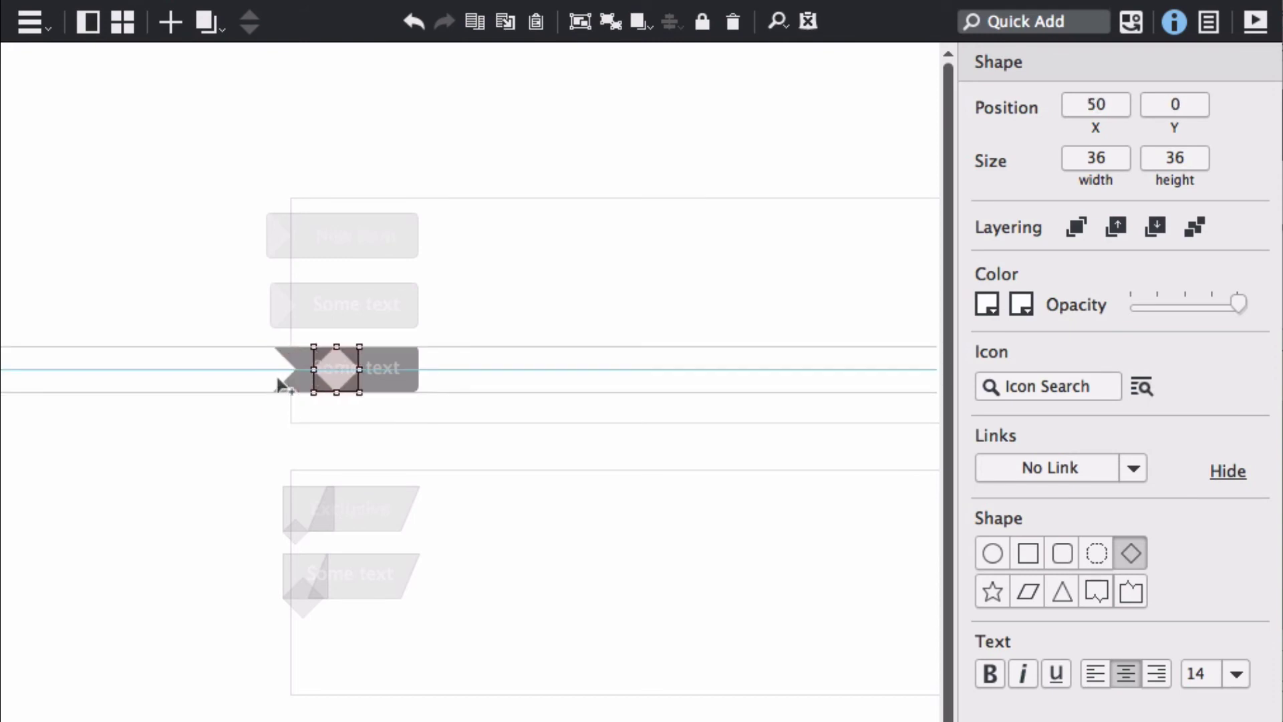
{"action": "key", "text": "shift+Right"}
{"action": "key", "text": "shift+Right"}
{"action": "key", "text": "shift+Right"}
{"action": "key", "text": "Left"}
{"action": "key", "text": "Left"}
{"action": "key", "text": "Left"}
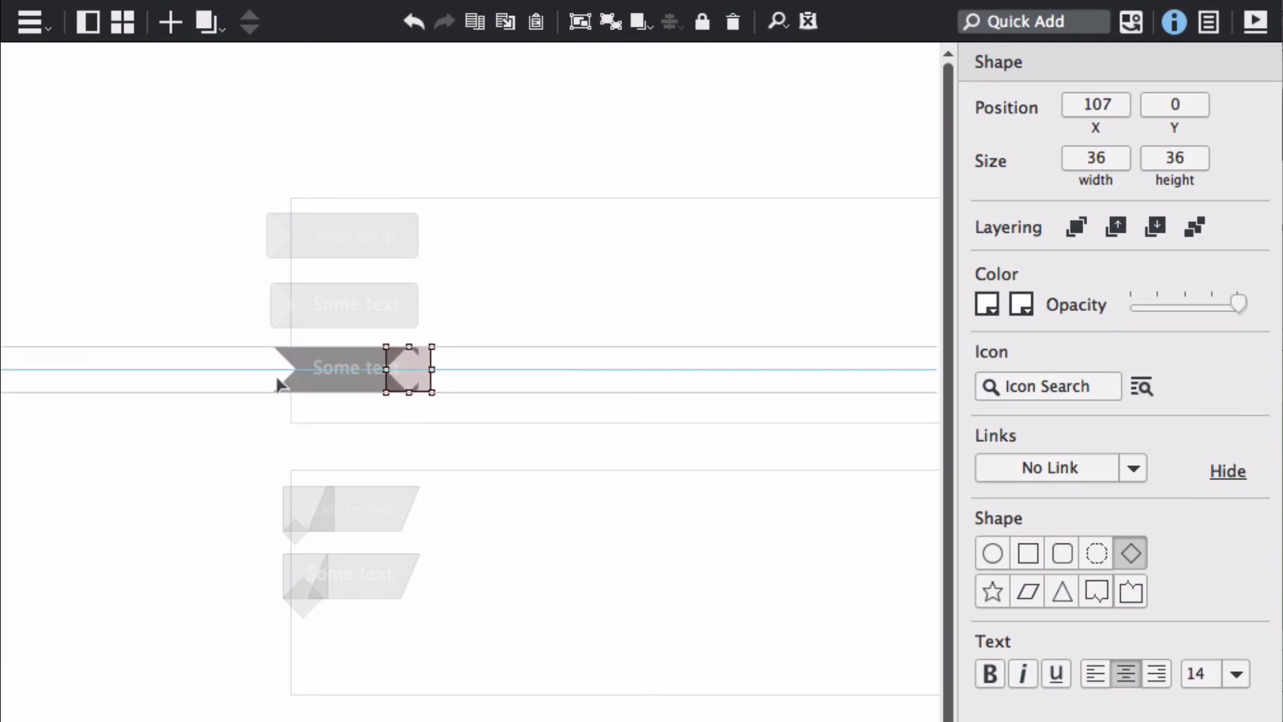
{"action": "key", "text": "Right"}
{"action": "key", "text": "Right"}
{"action": "key", "text": "Right"}
{"action": "key", "text": "Right"}
{"action": "key", "text": "Right"}
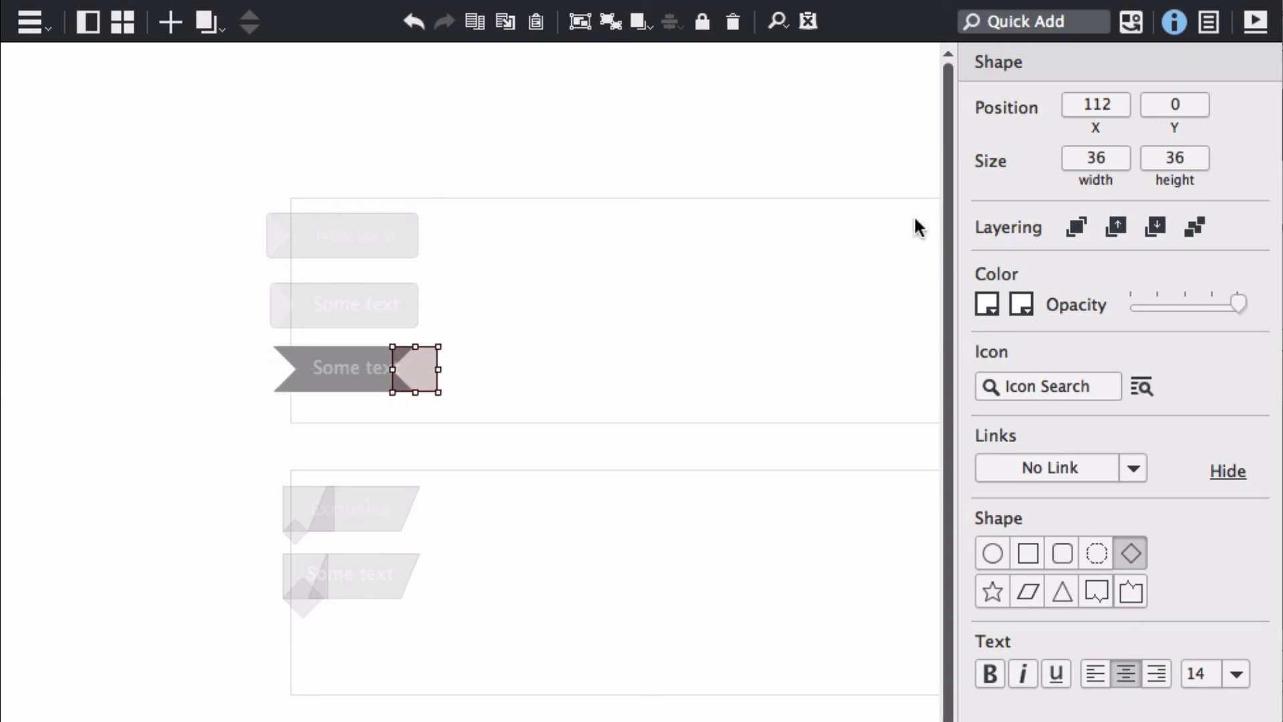
Step: Recolour the diamond's fill and outline to gray3 to form the arrow tip
{"action": "left_click", "coordinate": [995, 307]}
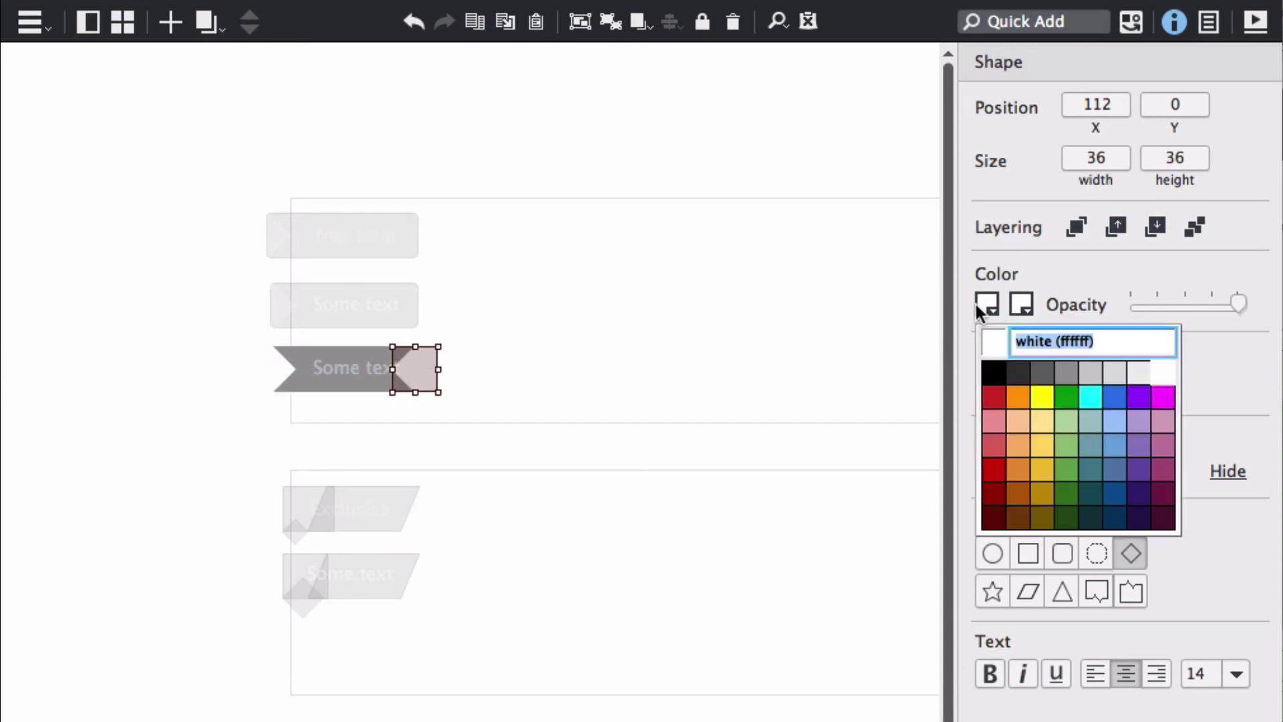
{"action": "left_click", "coordinate": [1060, 376]}
{"action": "left_click", "coordinate": [1021, 302]}
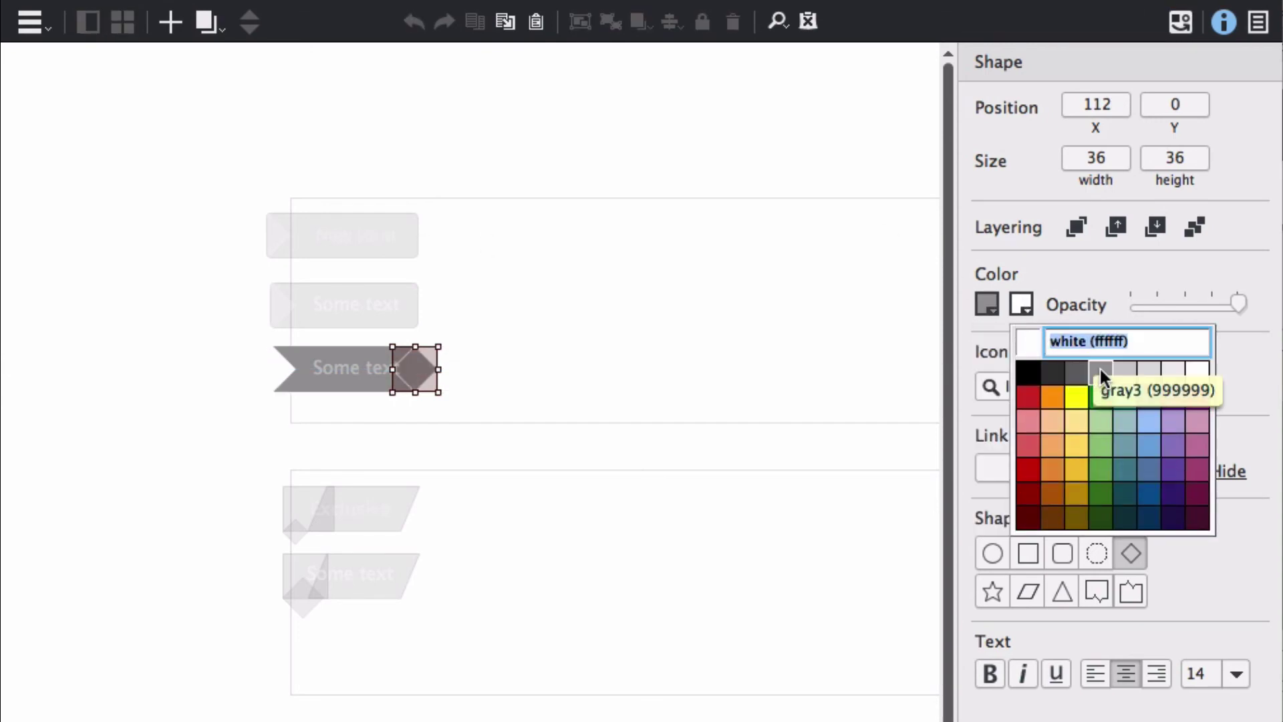
{"action": "left_click", "coordinate": [1100, 370]}
{"action": "left_click", "coordinate": [355, 369]}
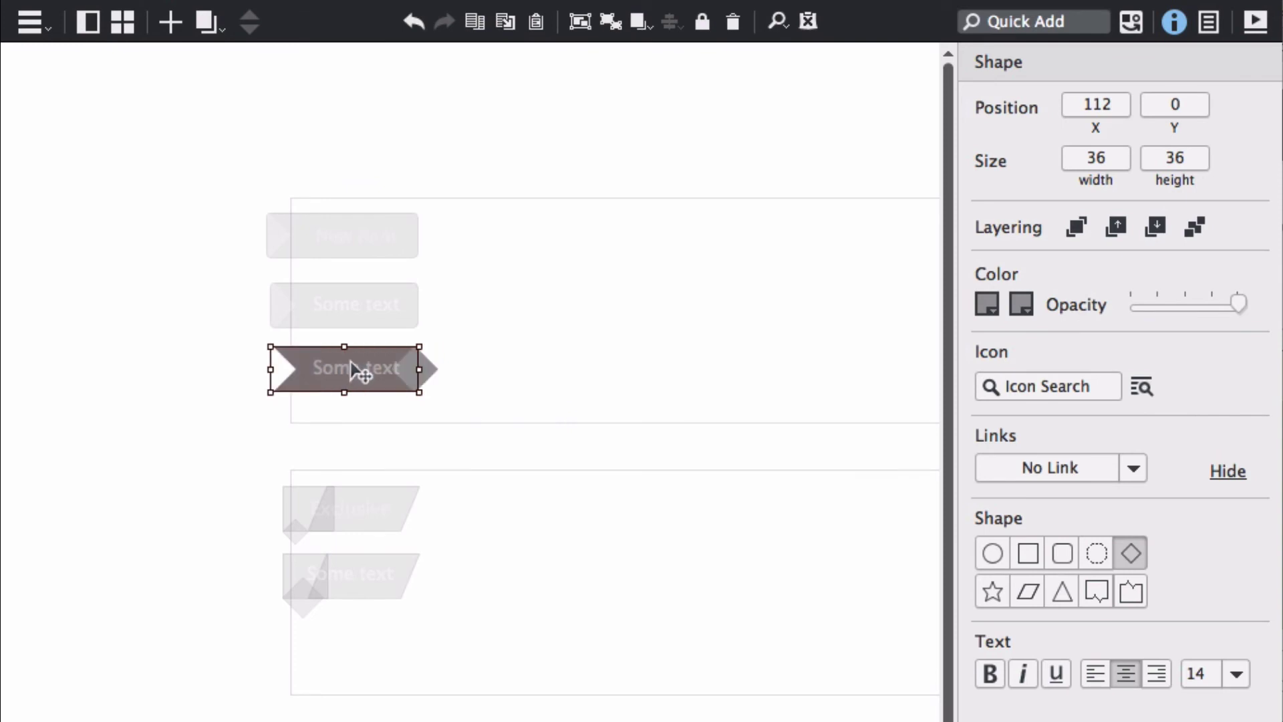
{"action": "left_click", "coordinate": [366, 412]}
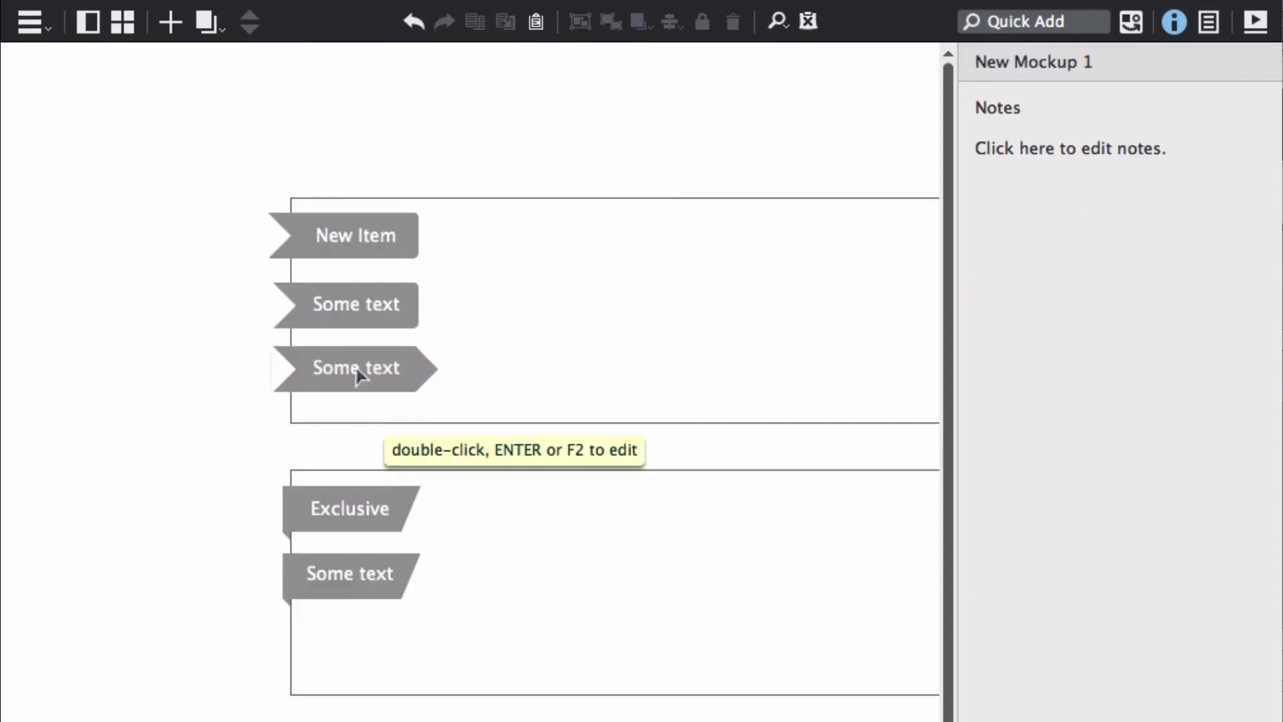
Step: Select the arrow ribbon together with its Some text label
{"action": "left_click", "coordinate": [283, 367]}
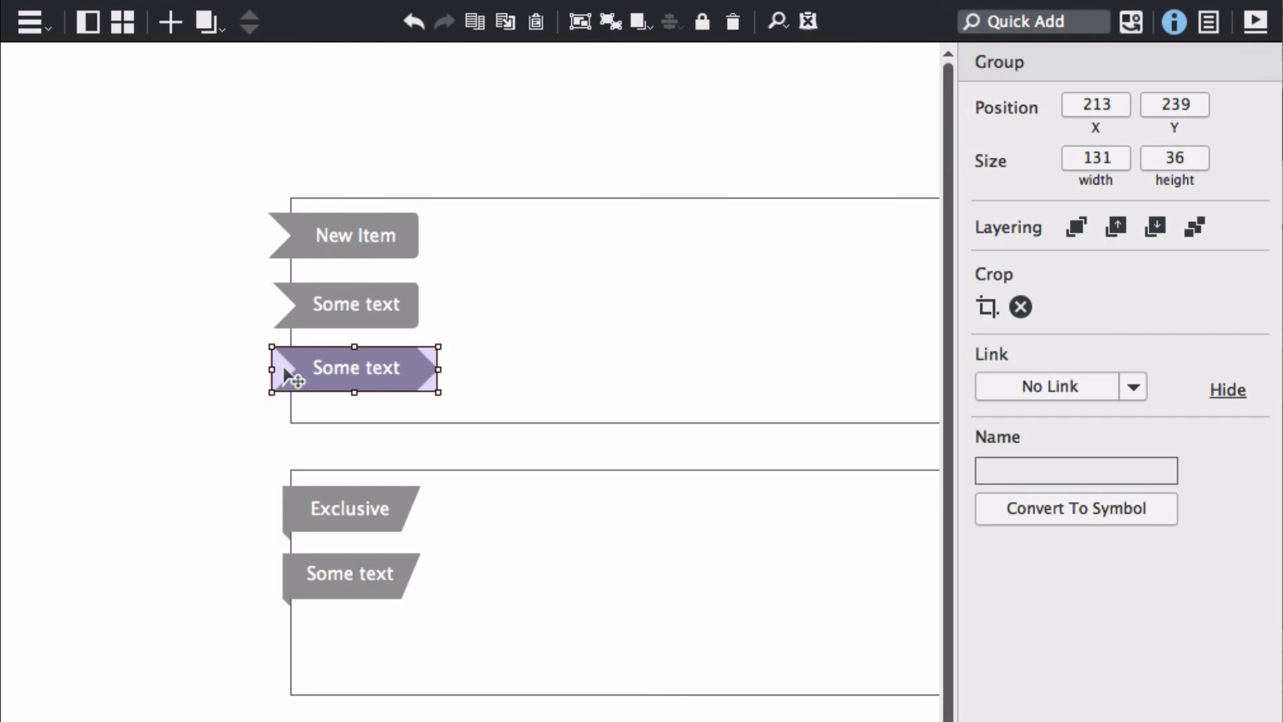
{"action": "double_click", "coordinate": [273, 366]}
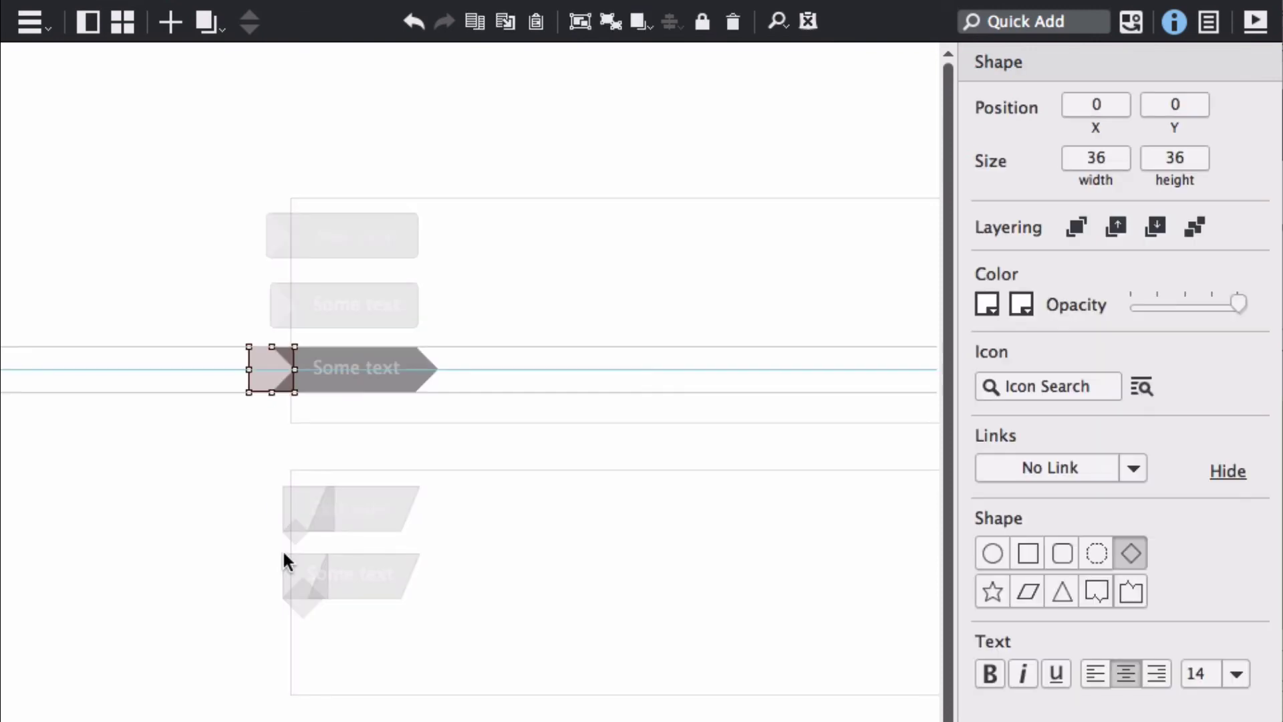
{"action": "left_click", "coordinate": [239, 481]}
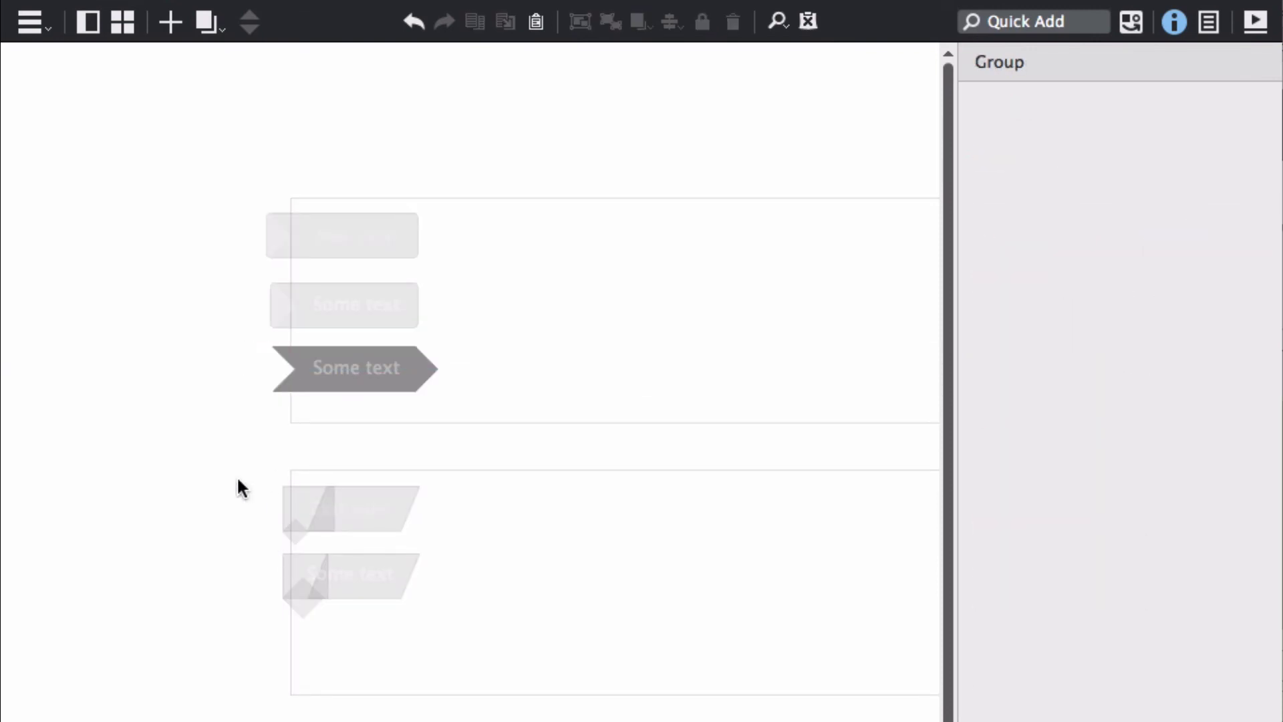
{"action": "double_click", "coordinate": [379, 374]}
{"action": "left_click_drag", "start_coordinate": [219, 434], "coordinate": [512, 336]}
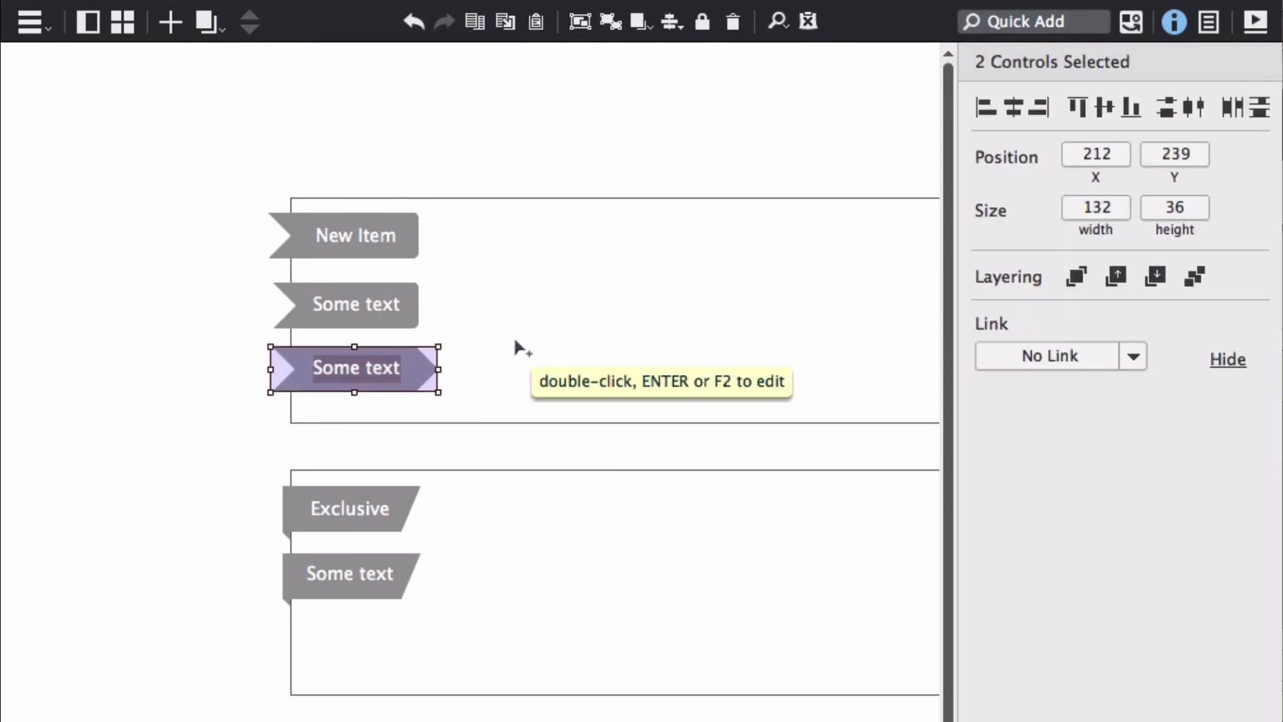
Step: Duplicate the arrow ribbon with Ctrl+D and nudge the copy right to X 392, Y 239
{"action": "key", "text": "ctrl+d"}
{"action": "key", "text": "shift+Up"}
{"action": "key", "text": "shift+Up"}
{"action": "key", "text": "shift+Right"}
{"action": "key", "text": "shift+Right"}
{"action": "key", "text": "shift+Right"}
{"action": "key", "text": "shift+Right"}
{"action": "key", "text": "shift+Right"}
{"action": "key", "text": "shift+Right"}
{"action": "key", "text": "shift+Right"}
{"action": "key", "text": "shift+Right"}
{"action": "key", "text": "shift+Right"}
{"action": "key", "text": "shift+Right"}
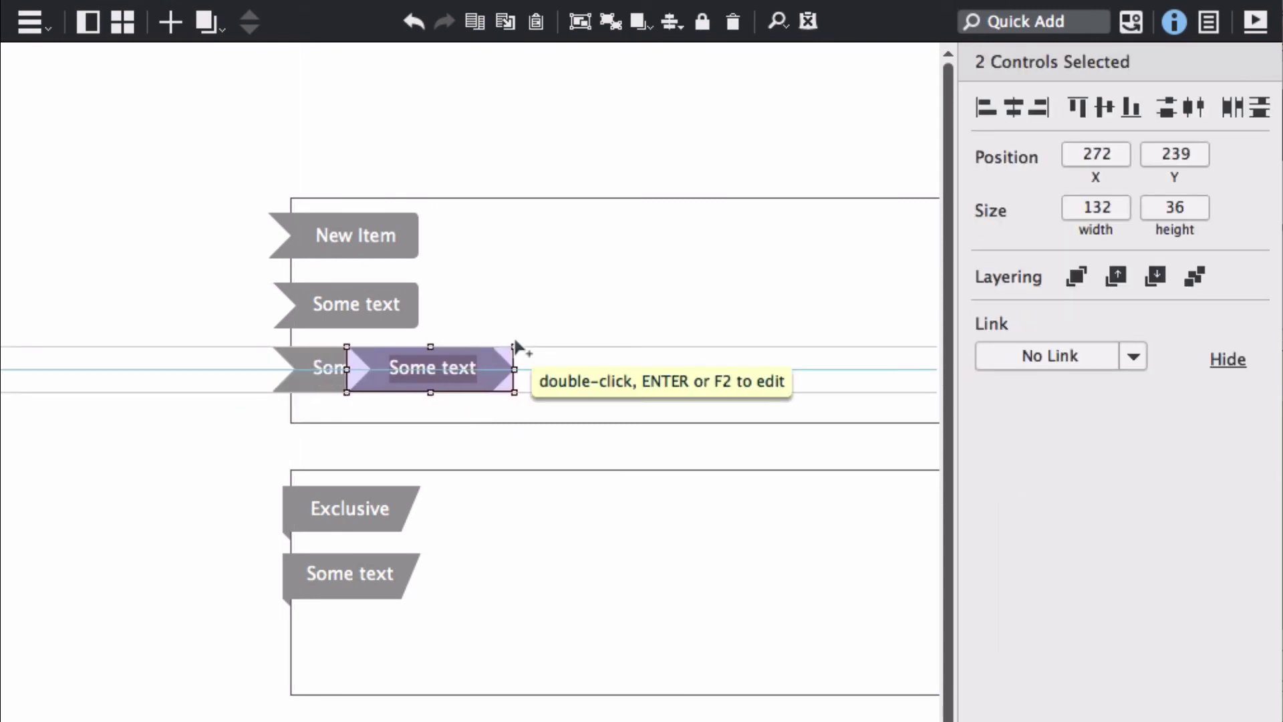
{"action": "key", "text": "shift+Right"}
{"action": "key", "text": "shift+Right"}
{"action": "key", "text": "shift+Right"}
{"action": "key", "text": "shift+Right"}
{"action": "key", "text": "shift+Right"}
{"action": "key", "text": "shift+Right"}
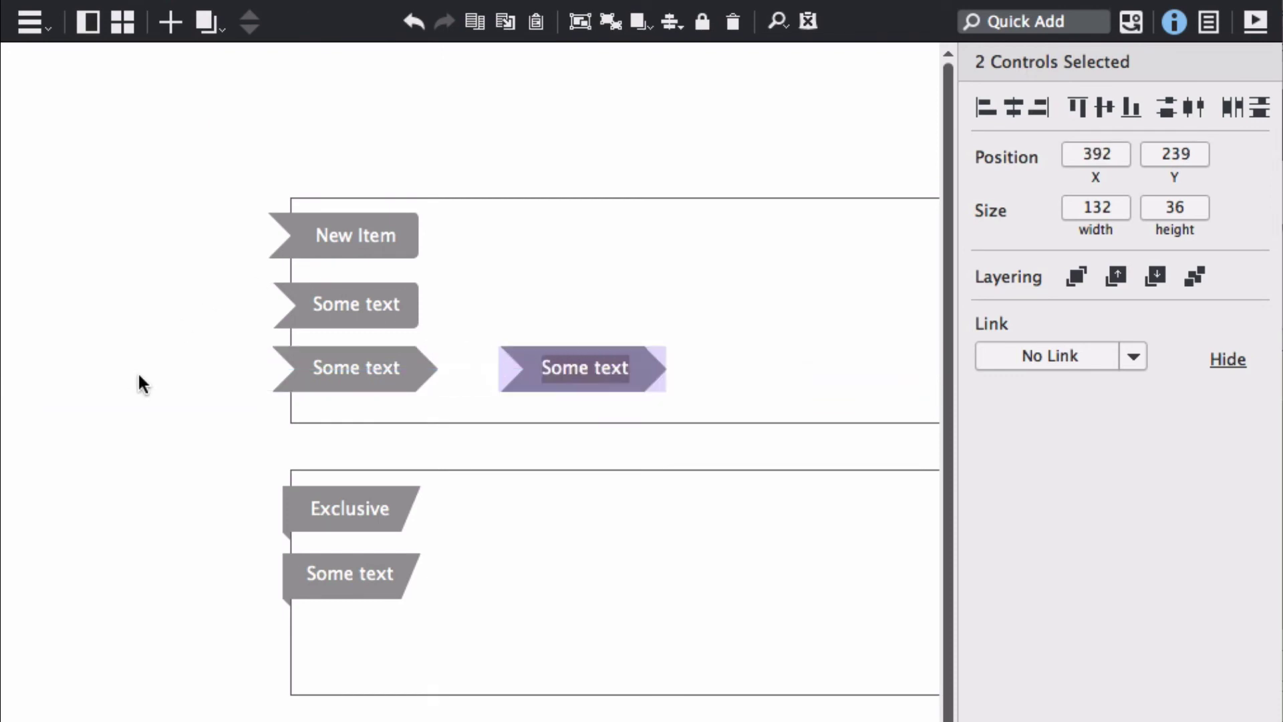
{"action": "left_click", "coordinate": [138, 371]}
{"action": "left_click", "coordinate": [511, 388]}
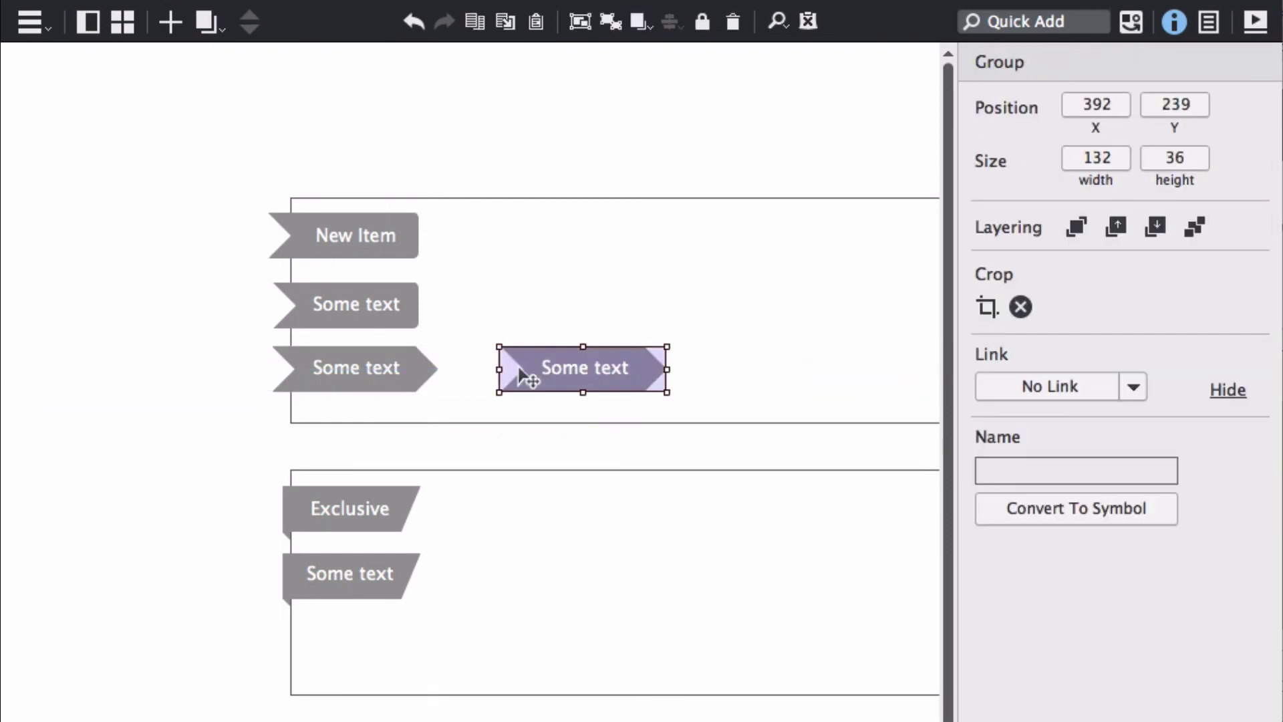
{"action": "double_click", "coordinate": [525, 378]}
Step: Make the copy's left end a Circle with gray3 fill and outline
{"action": "left_click", "coordinate": [515, 367]}
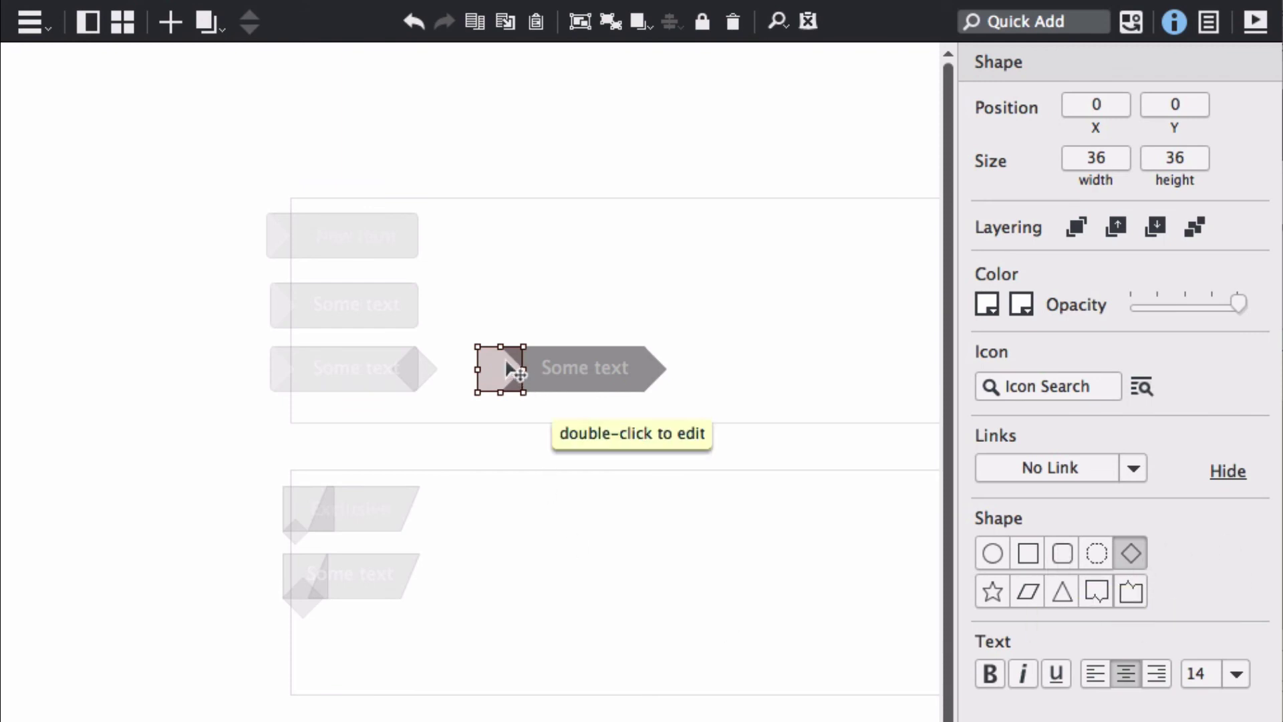
{"action": "left_click", "coordinate": [995, 553]}
{"action": "left_click", "coordinate": [989, 304]}
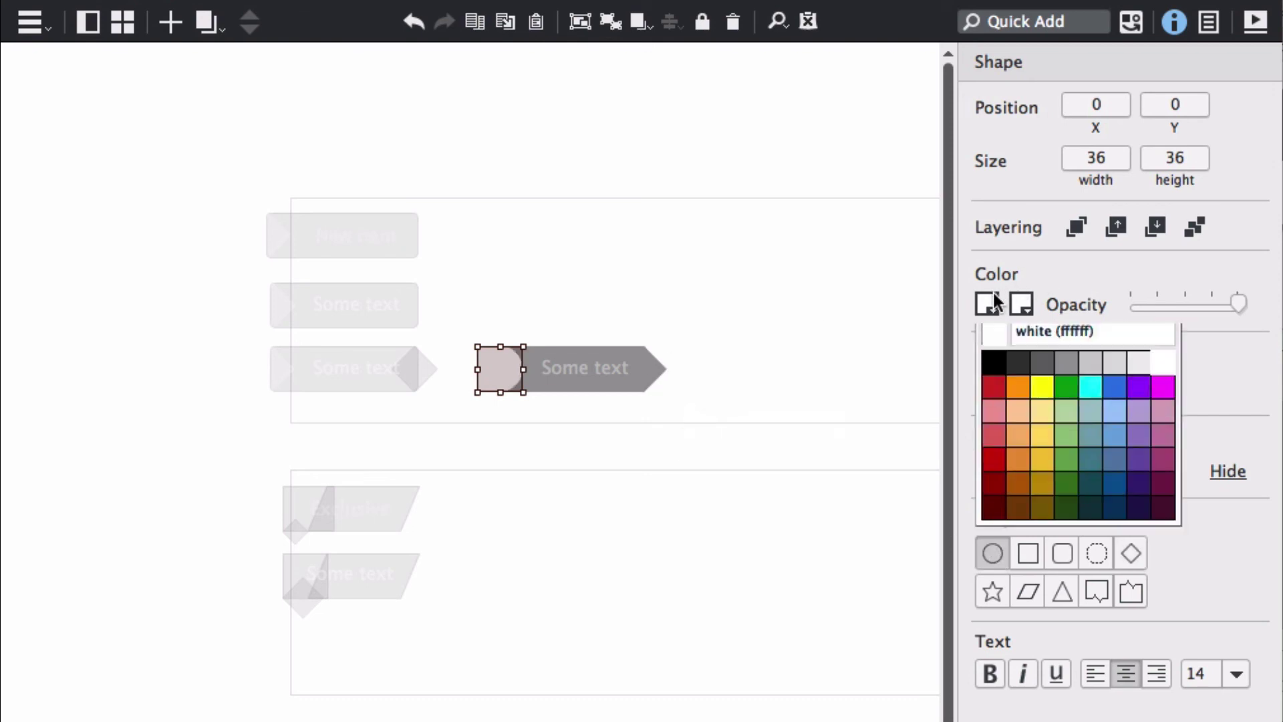
{"action": "left_click", "coordinate": [1064, 376]}
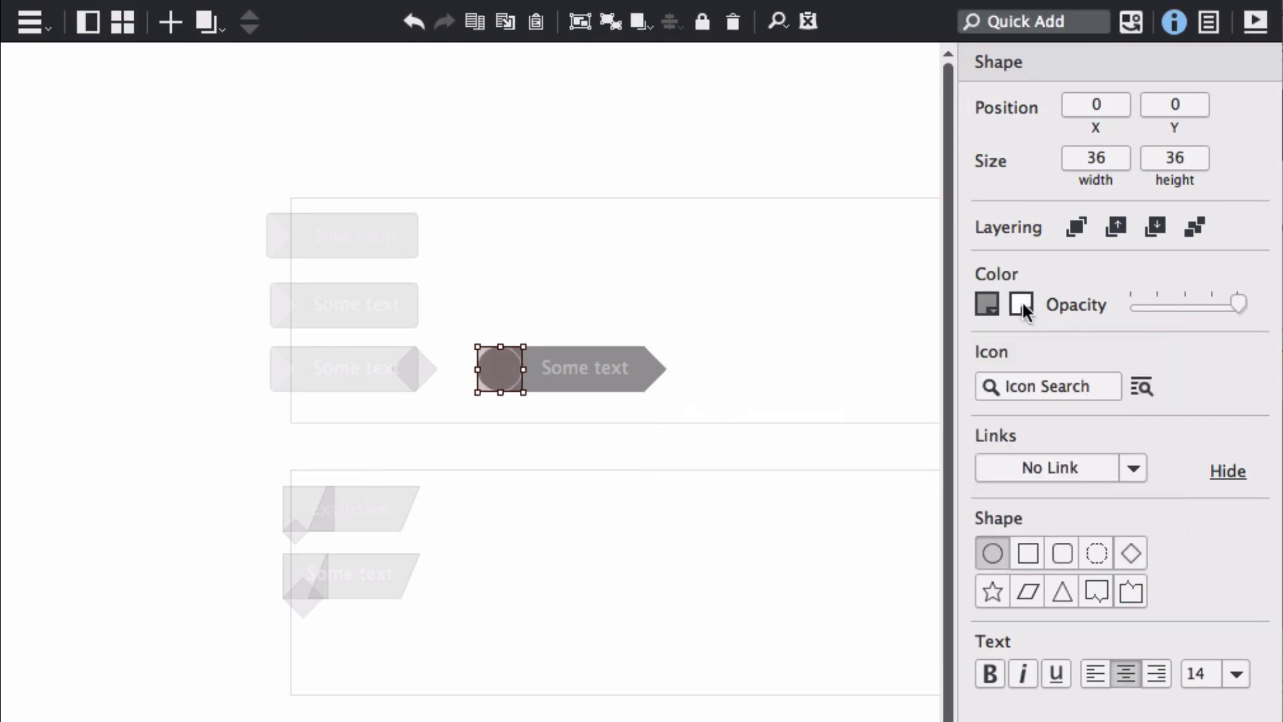
{"action": "left_click", "coordinate": [1022, 304]}
{"action": "left_click", "coordinate": [1099, 371]}
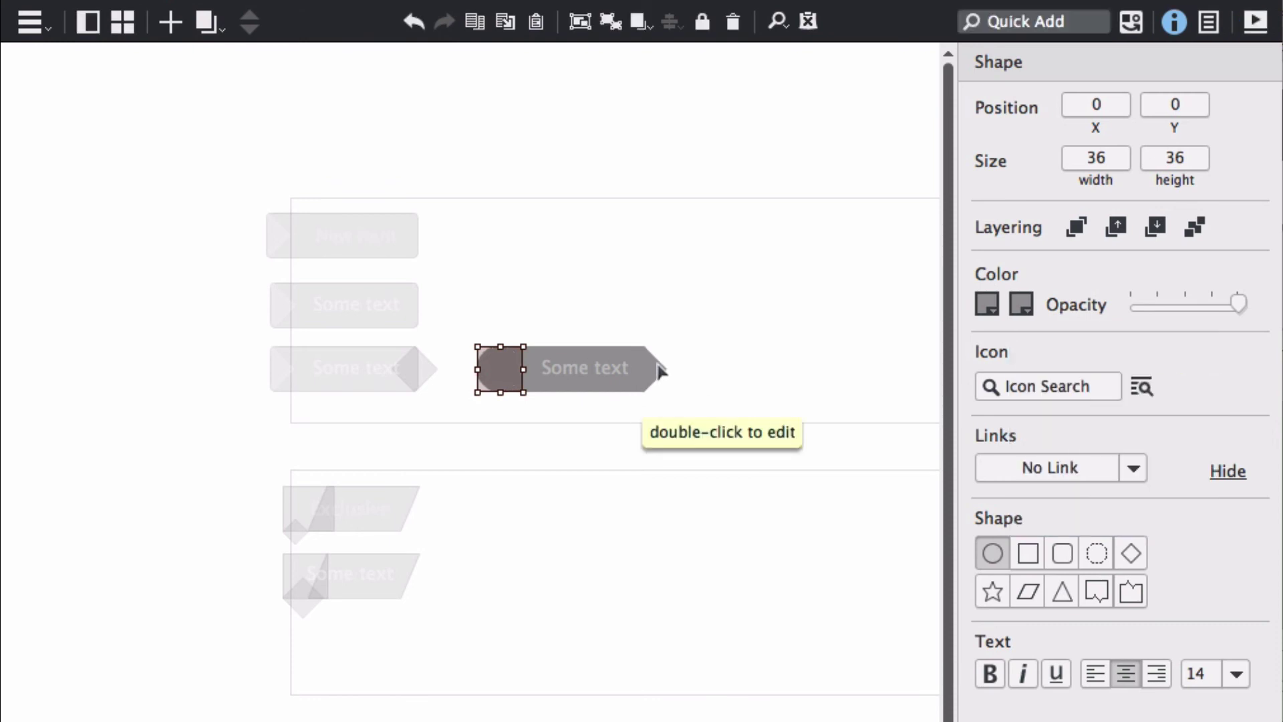
Step: Change the right arrow tip to a Circle so both ends are round
{"action": "left_click", "coordinate": [622, 387]}
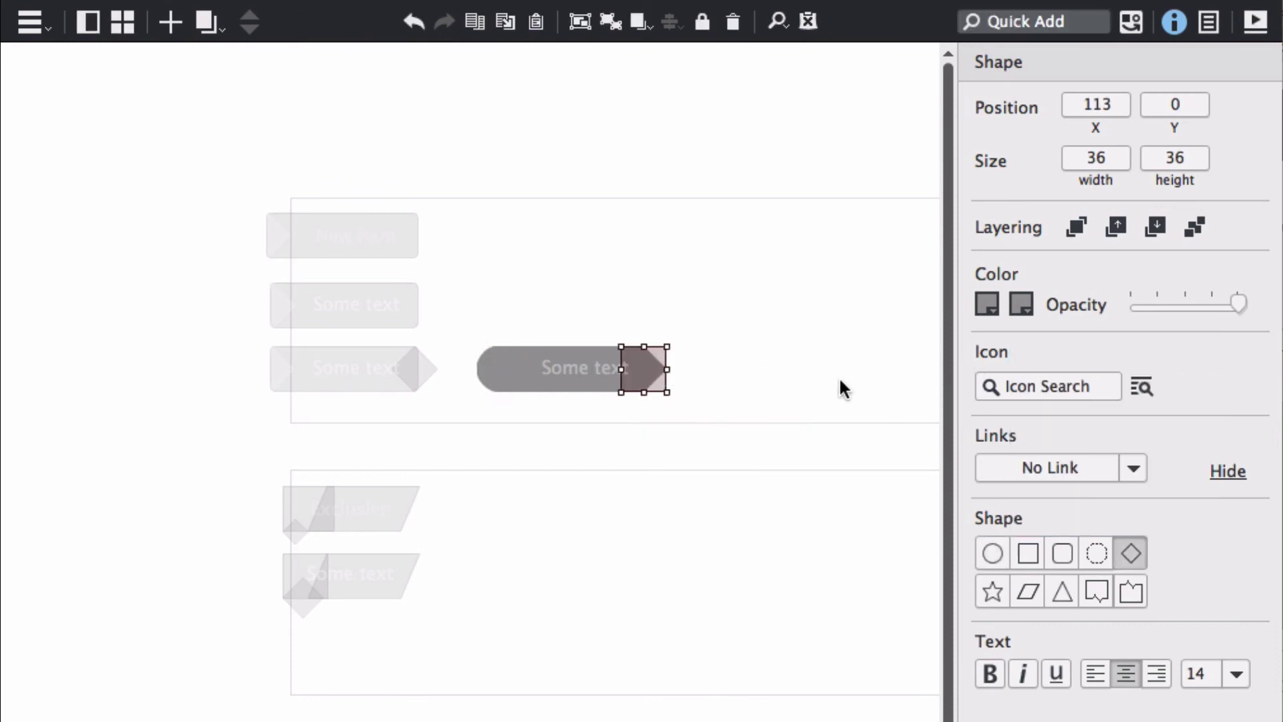
{"action": "left_click", "coordinate": [792, 380]}
{"action": "left_click", "coordinate": [658, 372]}
{"action": "left_click", "coordinate": [996, 552]}
{"action": "left_click", "coordinate": [869, 351]}
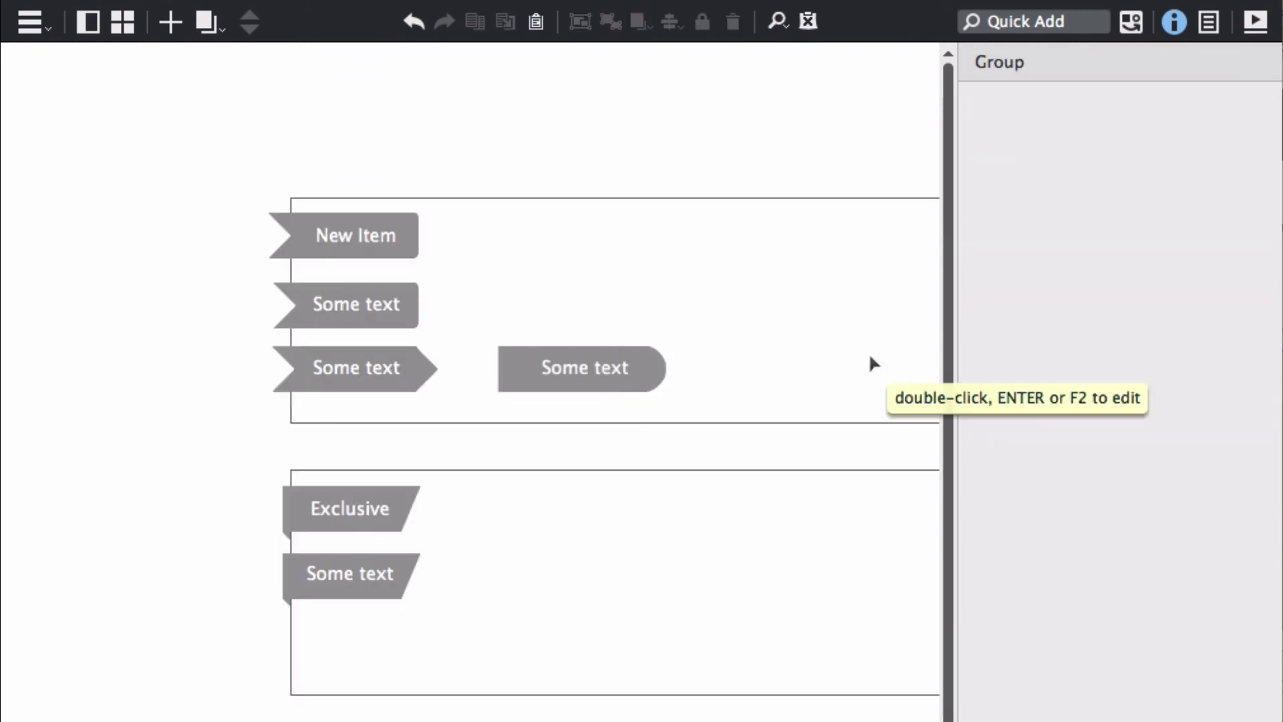
Step: Remove the tag's crop so the 149×36 pill shows both rounded ends
{"action": "left_click", "coordinate": [518, 368]}
{"action": "left_click", "coordinate": [1017, 309]}
{"action": "left_click", "coordinate": [763, 283]}
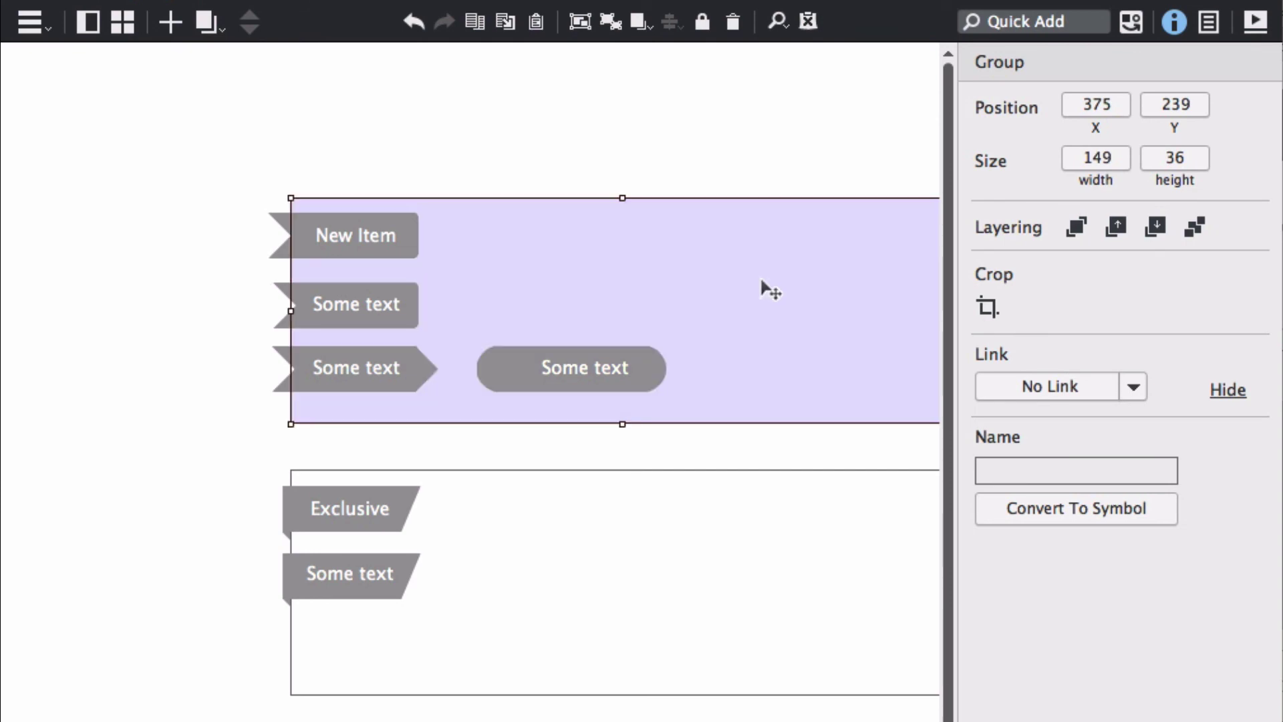
{"action": "left_click", "coordinate": [607, 372]}
Step: Nudge the Some text label left and make both tag ends Parallelogram shapes
{"action": "left_click_drag", "start_coordinate": [608, 372], "coordinate": [590, 372]}
{"action": "left_click", "coordinate": [603, 301]}
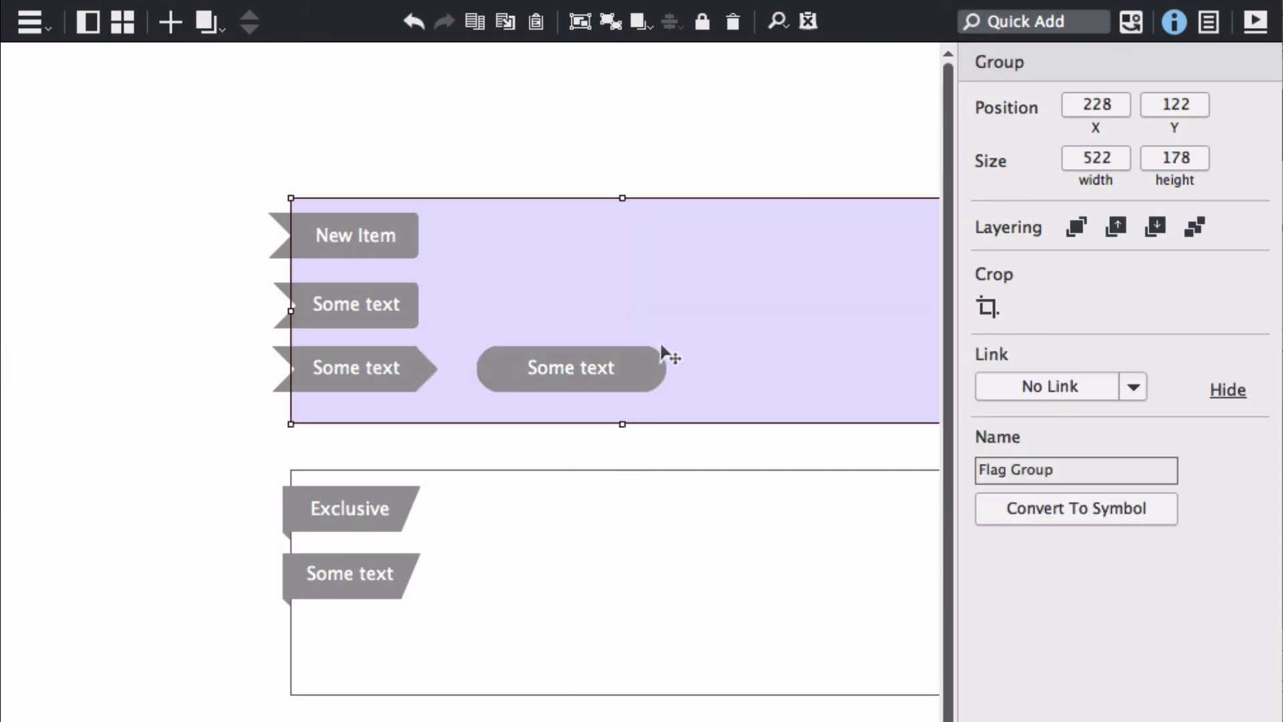
{"action": "left_click", "coordinate": [660, 378]}
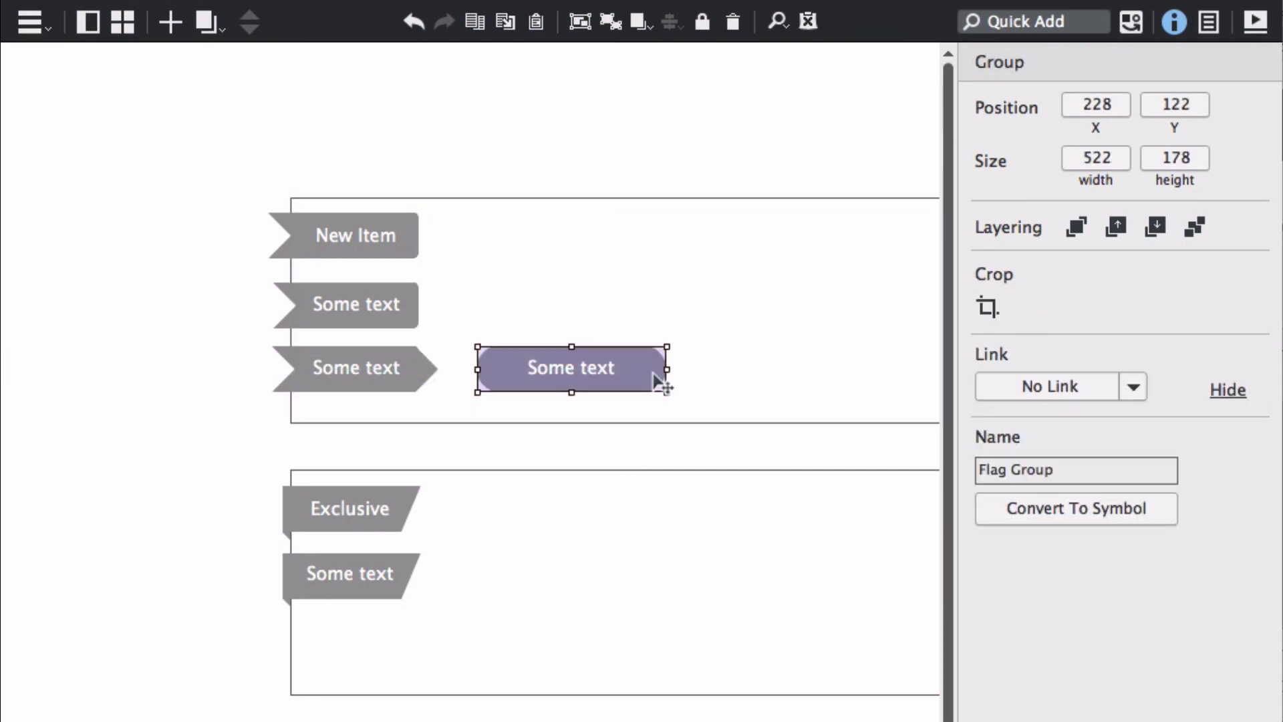
{"action": "double_click", "coordinate": [489, 363]}
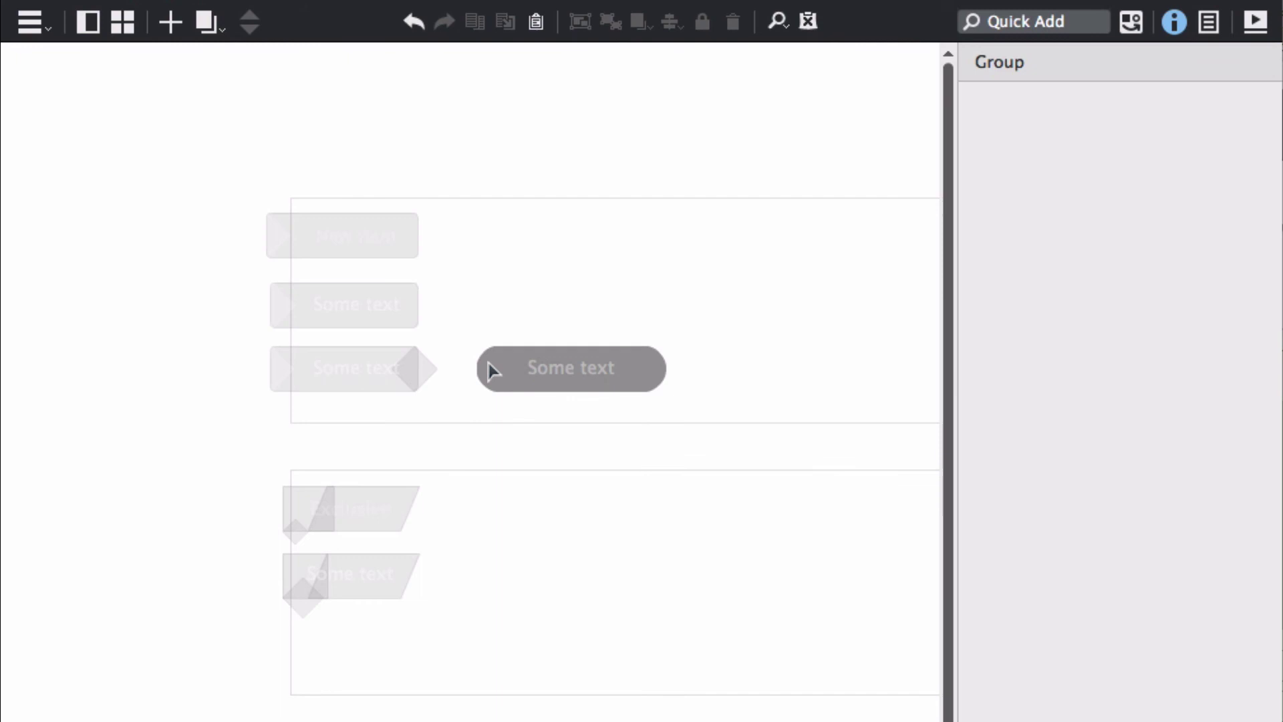
{"action": "left_click", "coordinate": [489, 363]}
{"action": "left_click", "coordinate": [659, 379], "text": "shift"}
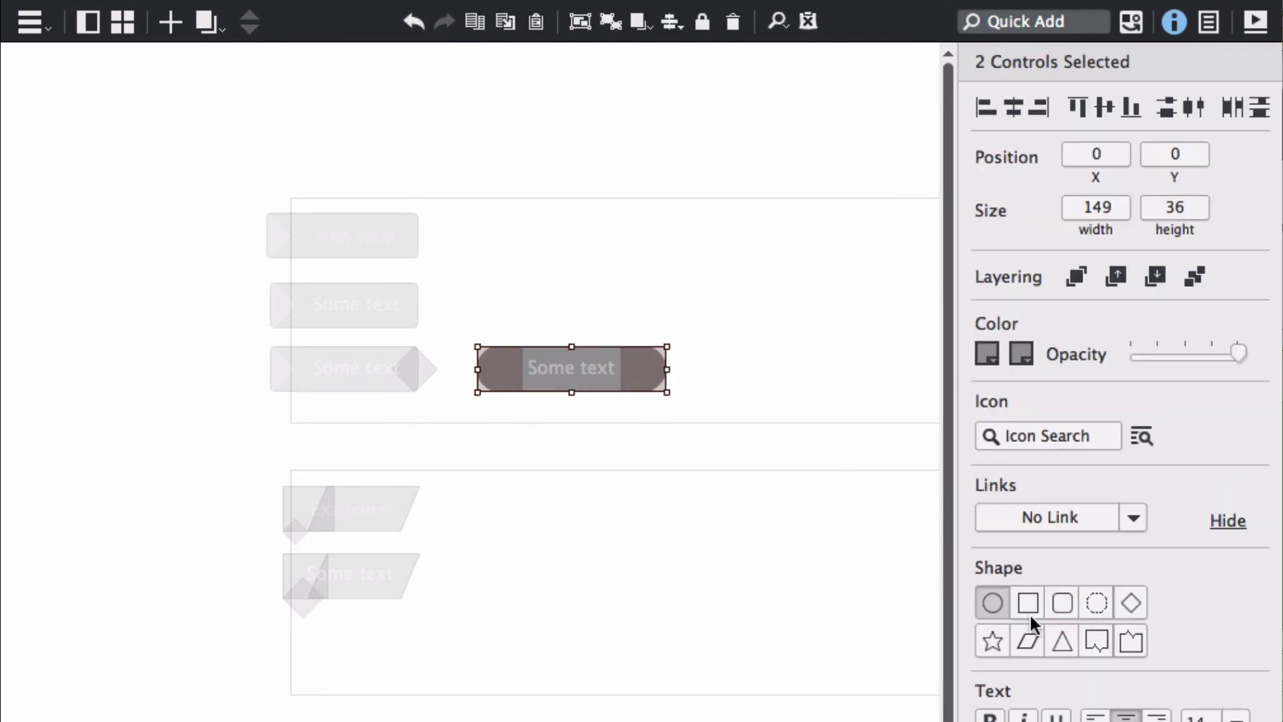
{"action": "left_click", "coordinate": [1027, 642]}
{"action": "key", "text": "Escape"}
{"action": "key", "text": "Escape"}
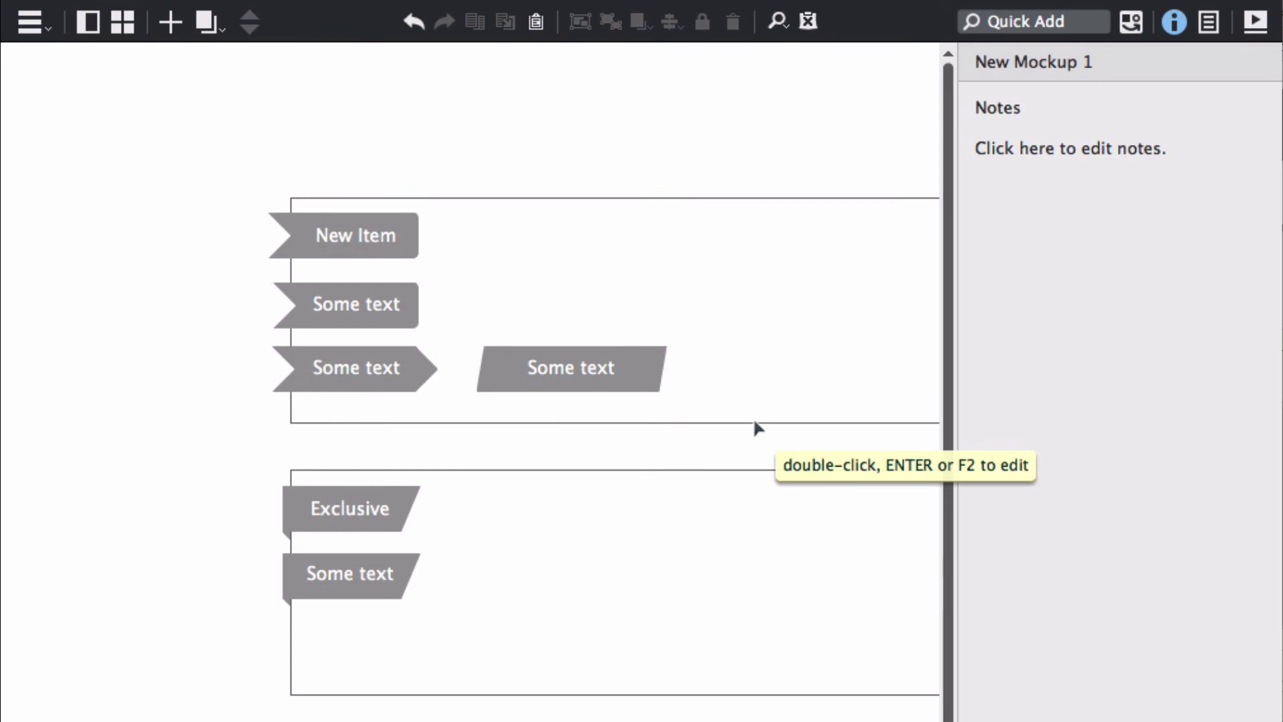
Step: Set the tag's left end to Circle and its right end to a Diamond tip
{"action": "double_click", "coordinate": [493, 373]}
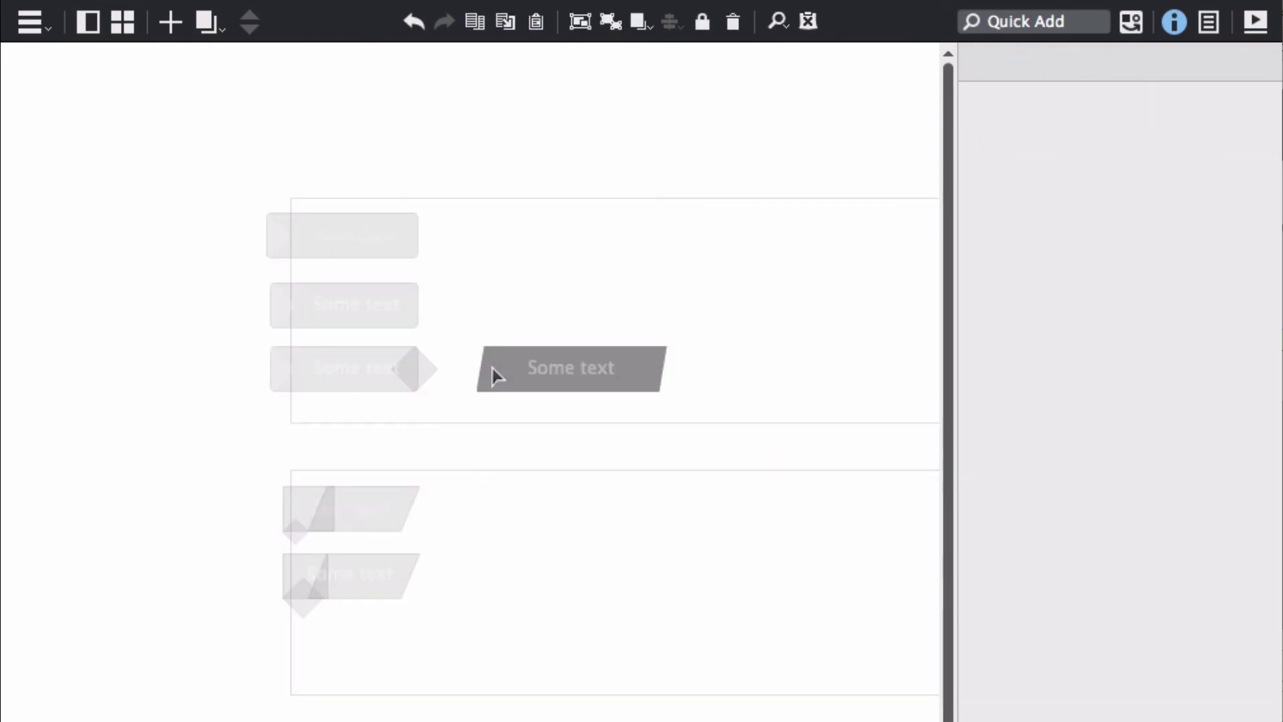
{"action": "left_click", "coordinate": [494, 374]}
{"action": "left_click", "coordinate": [992, 553]}
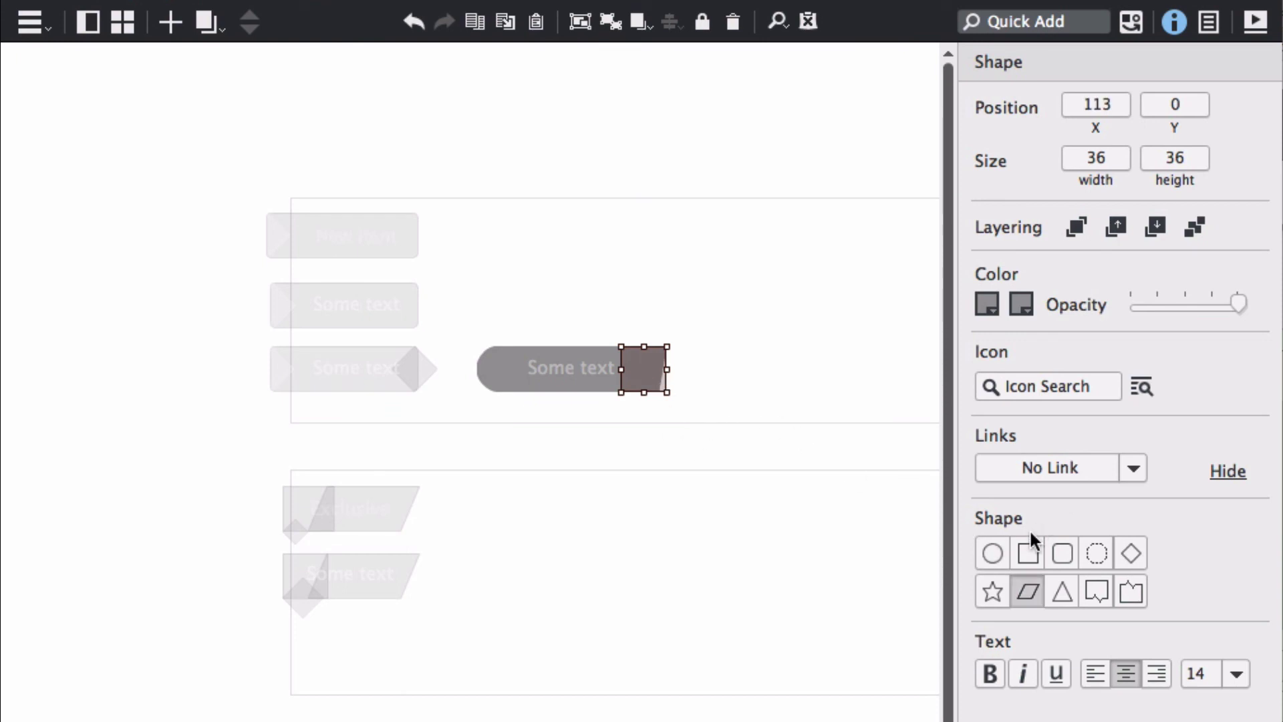
{"action": "left_click", "coordinate": [1129, 553]}
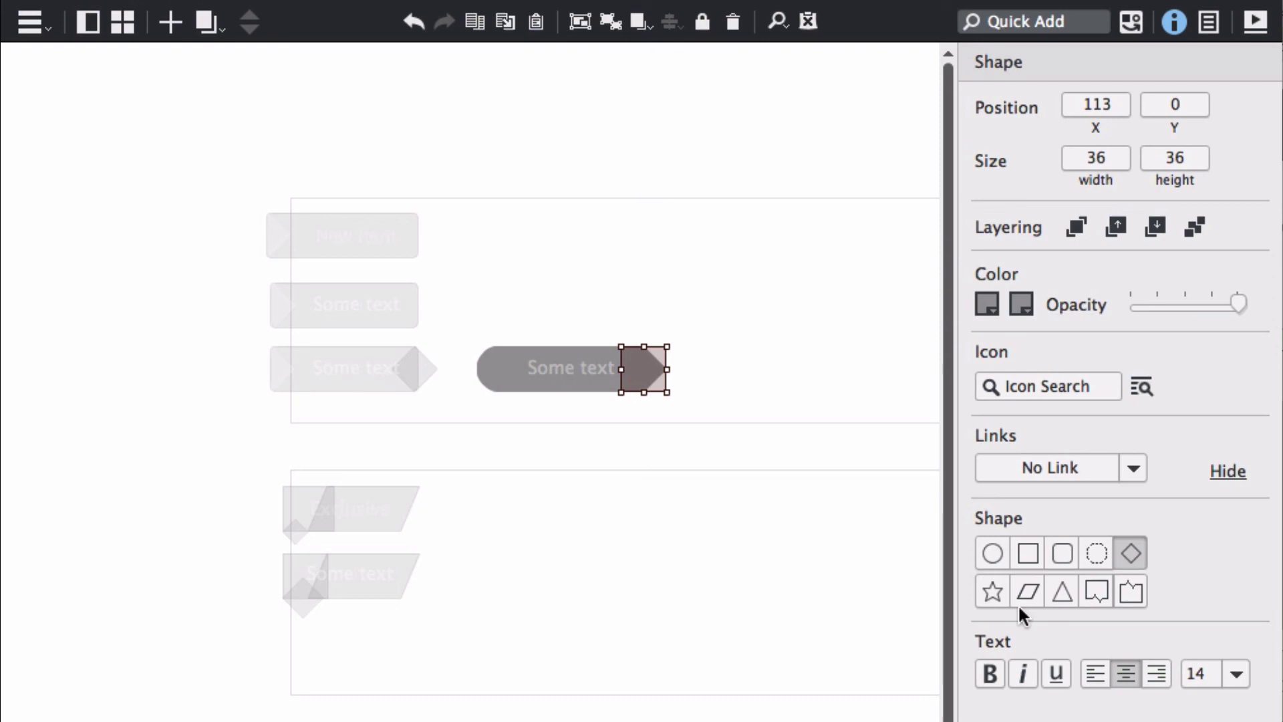
{"action": "left_click", "coordinate": [679, 299]}
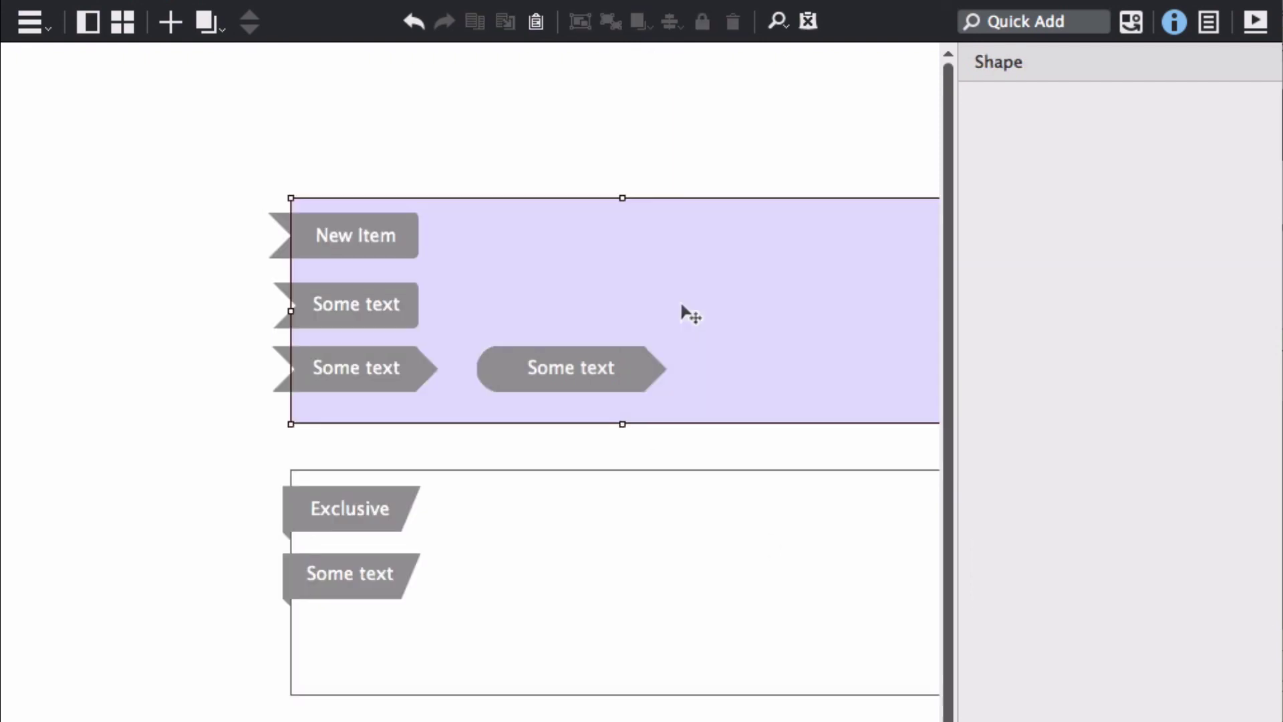
{"action": "left_click", "coordinate": [215, 367]}
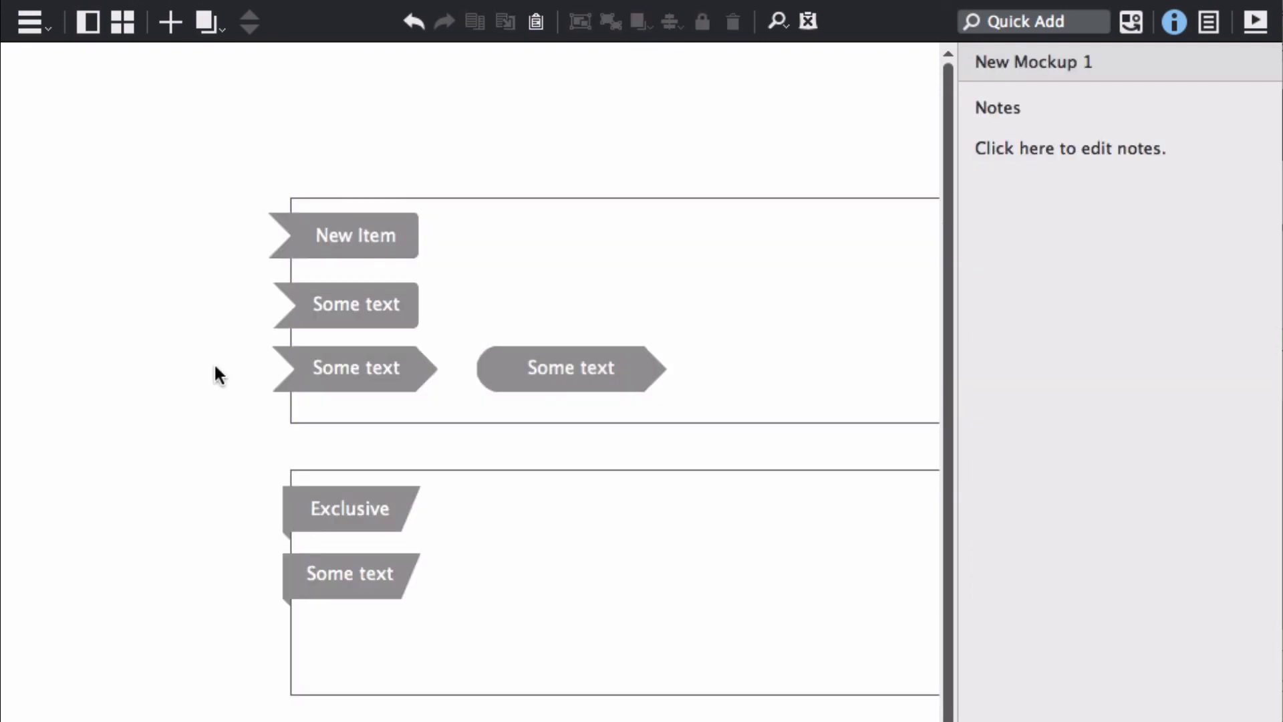